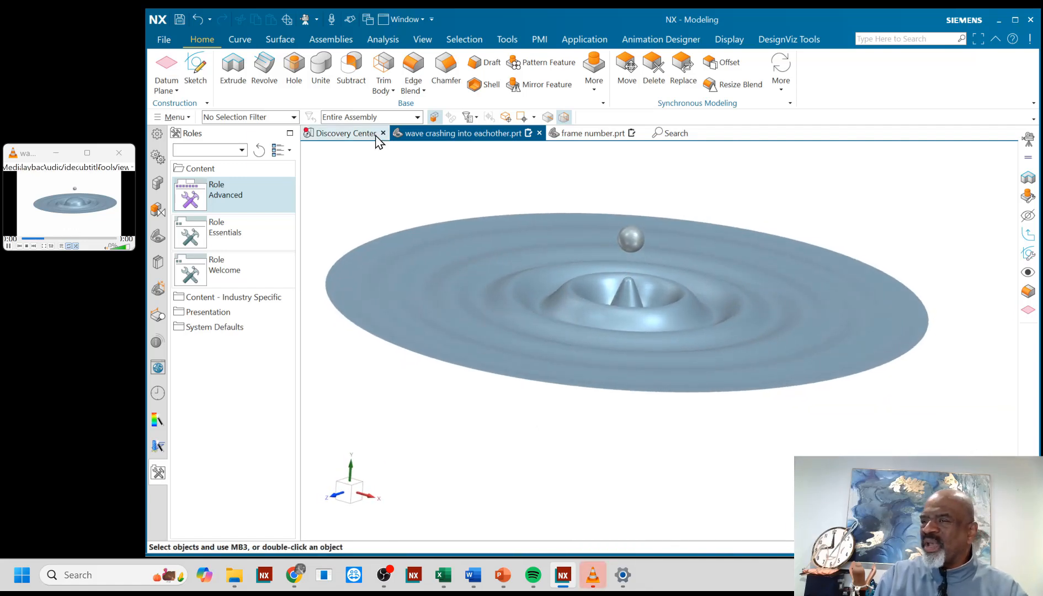
Step: Enlarge the wave video player window to watch the ripple animation, and shrink it back to its small size
shift+middle_drag(354, 170, 385, 226)
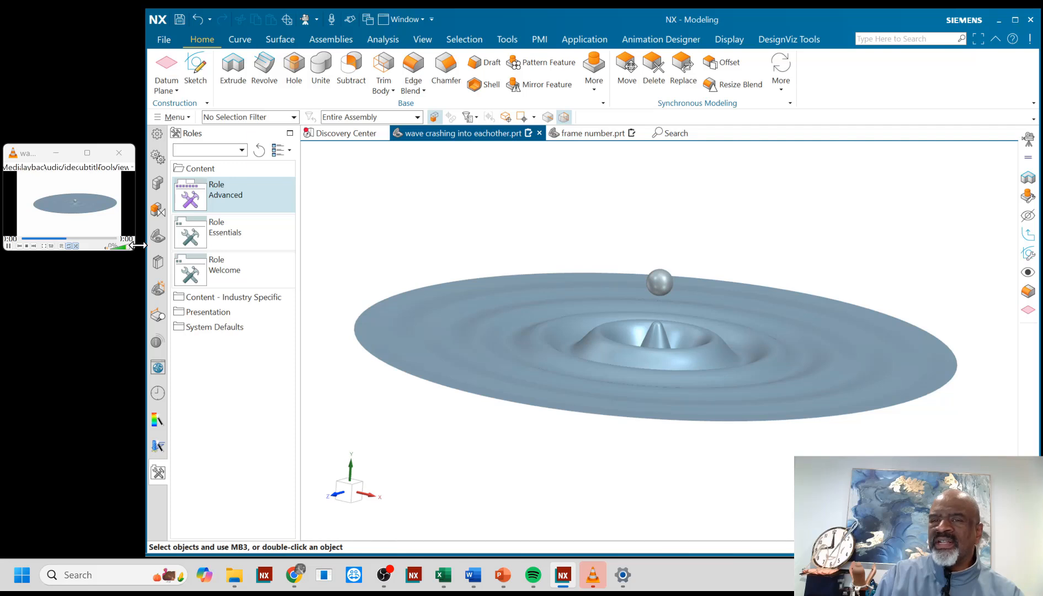
drag(132, 250, 512, 507)
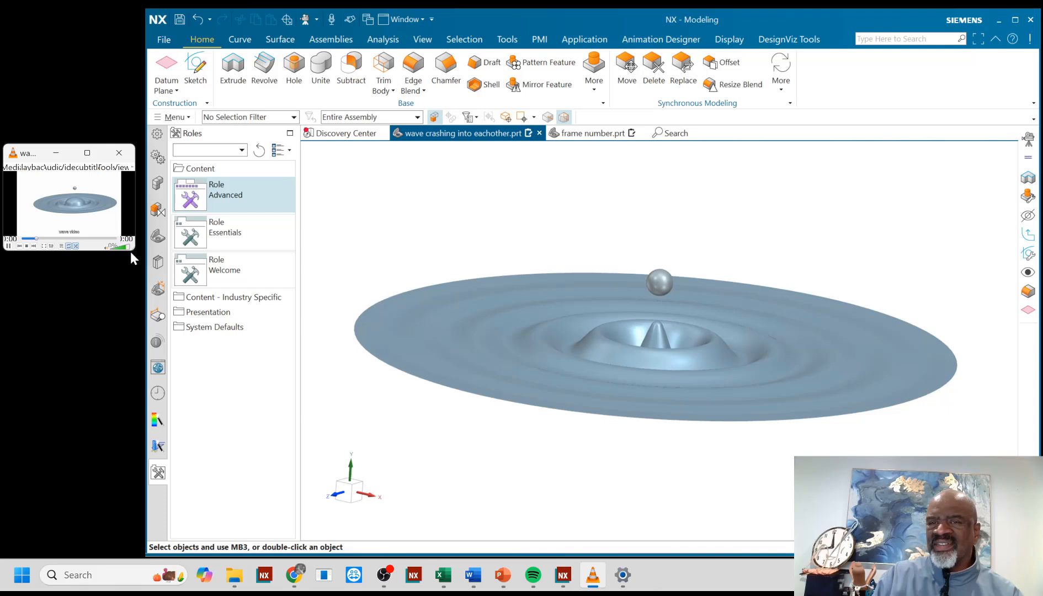
drag(133, 250, 609, 528)
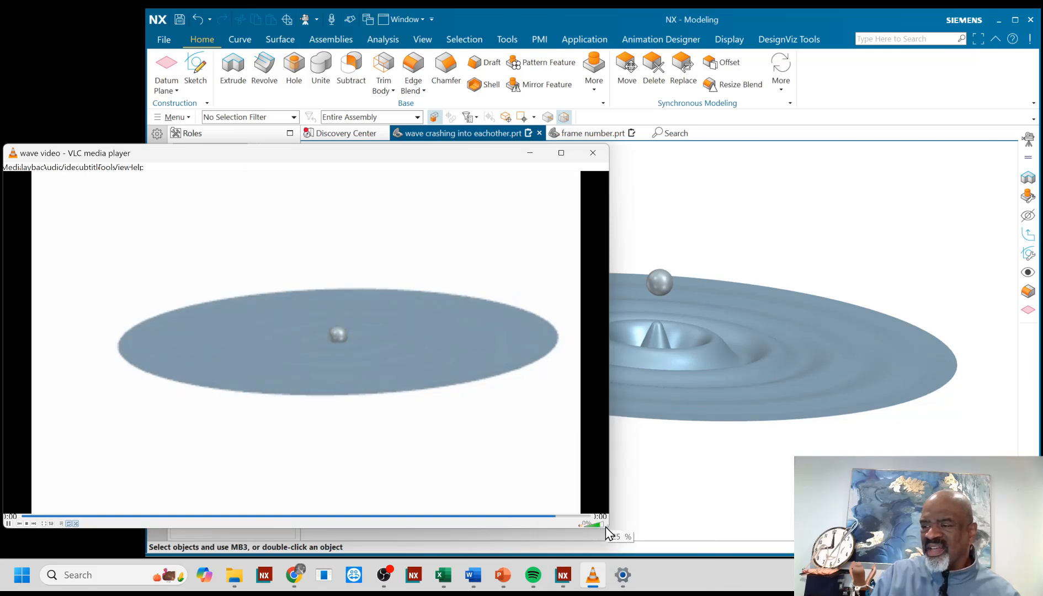
drag(605, 527, 122, 322)
click(413, 241)
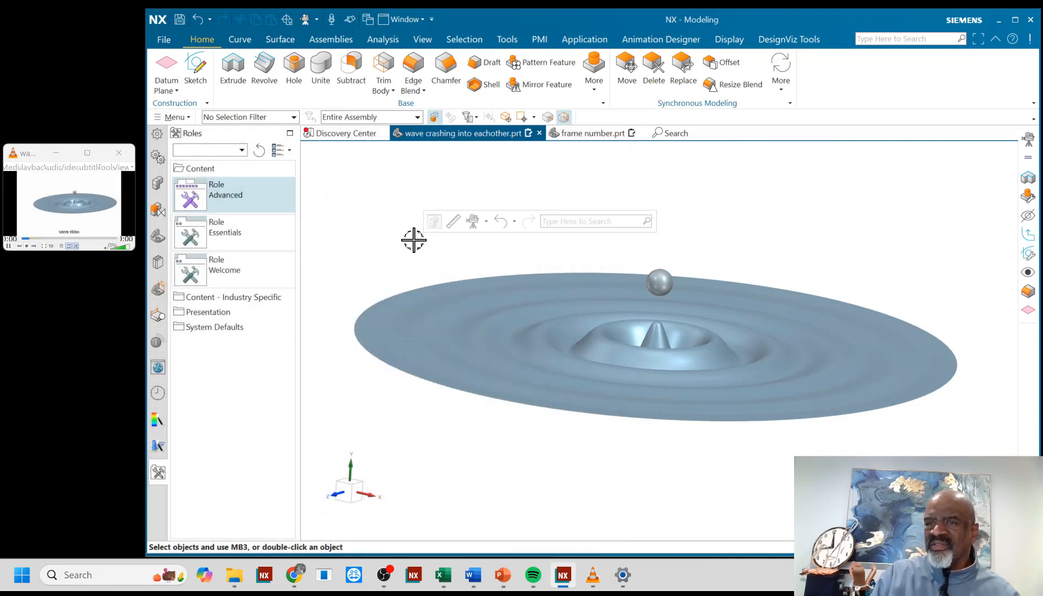
Step: Show the wave part's expressions and model history, with the feature list widened to include the current feature and layer columns
click(158, 183)
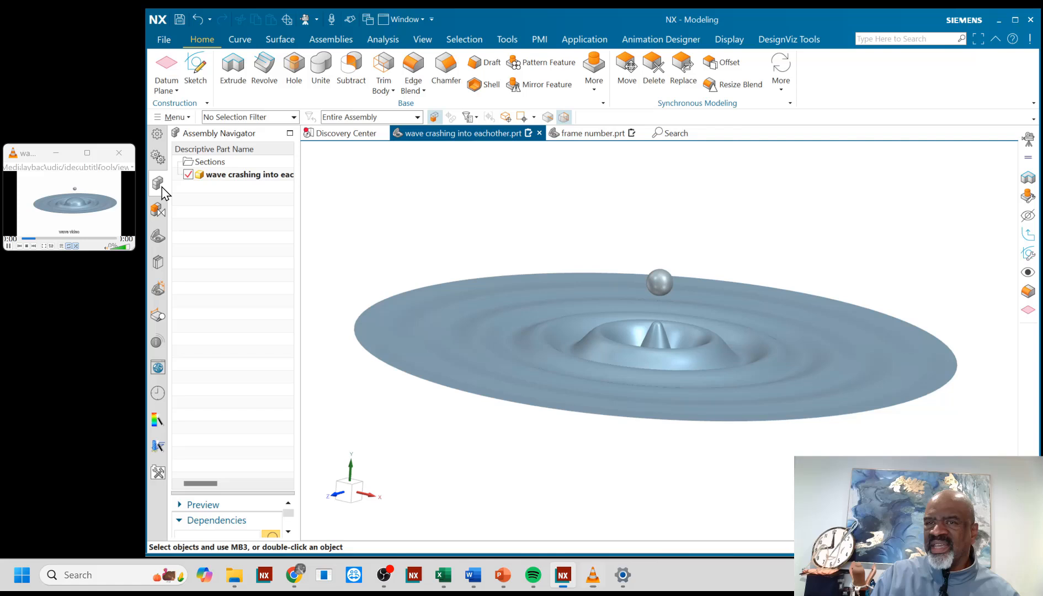
click(159, 237)
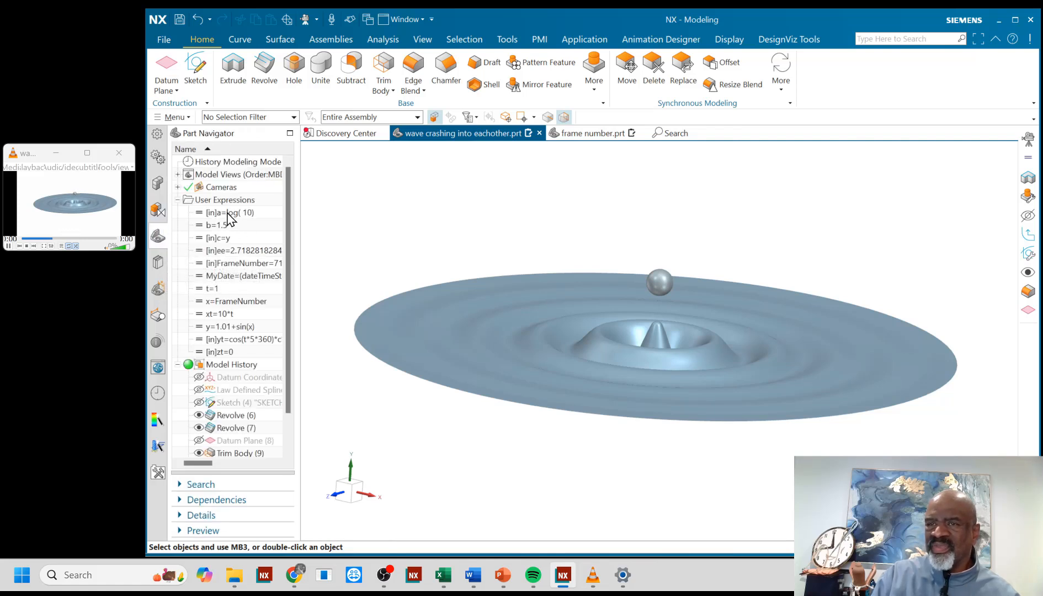
click(254, 383)
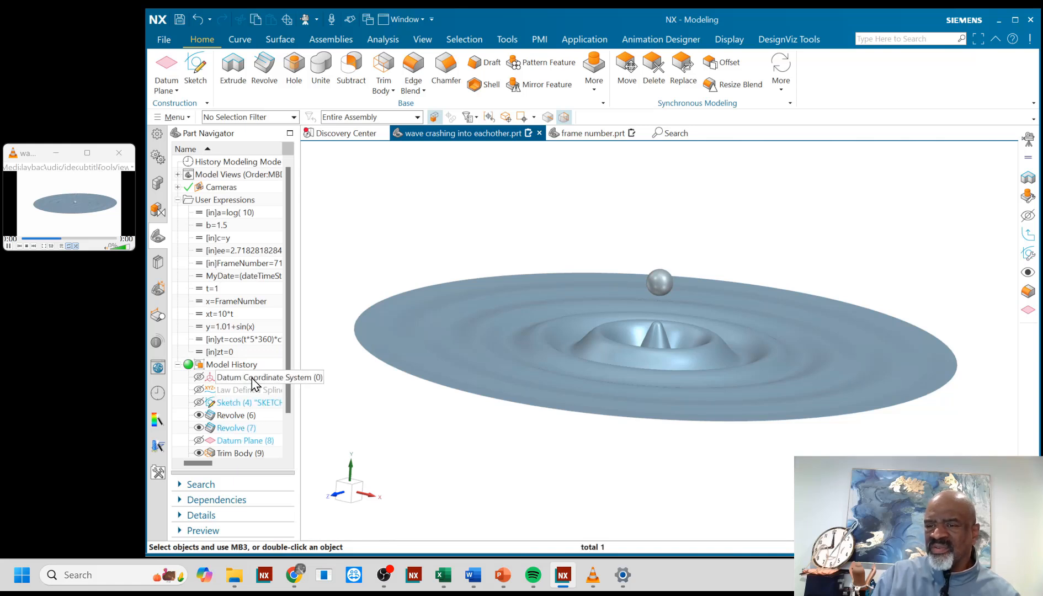
click(265, 390)
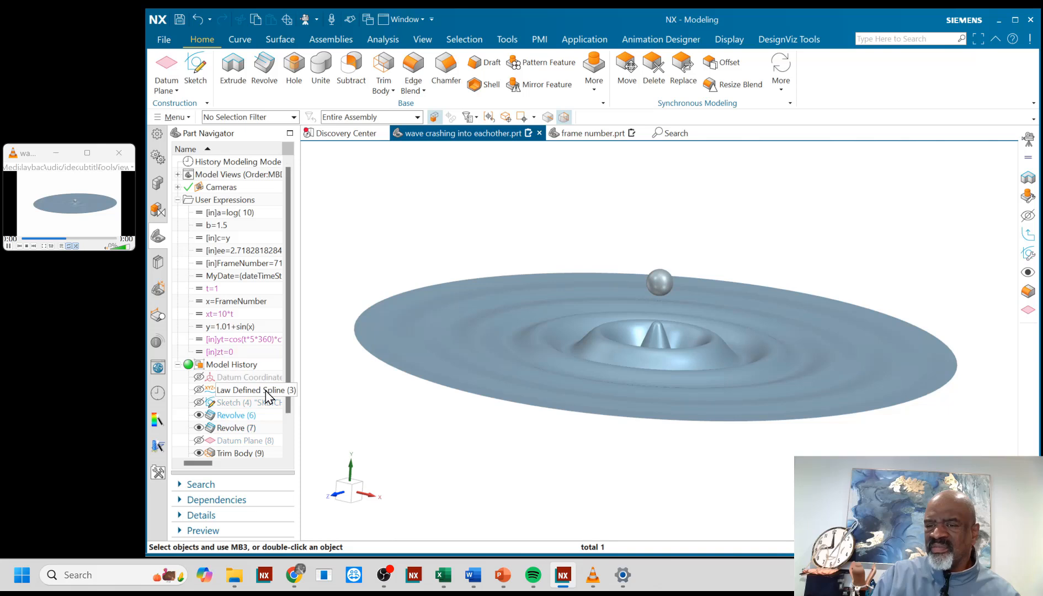
drag(298, 388, 446, 409)
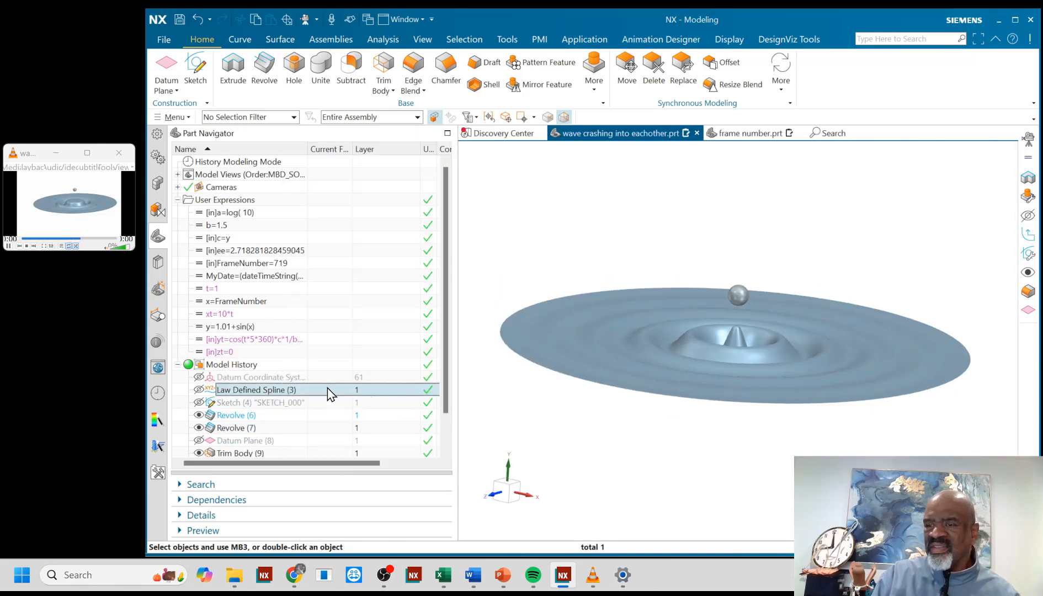
Step: Roll the model history back to Law Defined Spline (3) and advance it to Sketch (4) to examine the wave profile
click(330, 393)
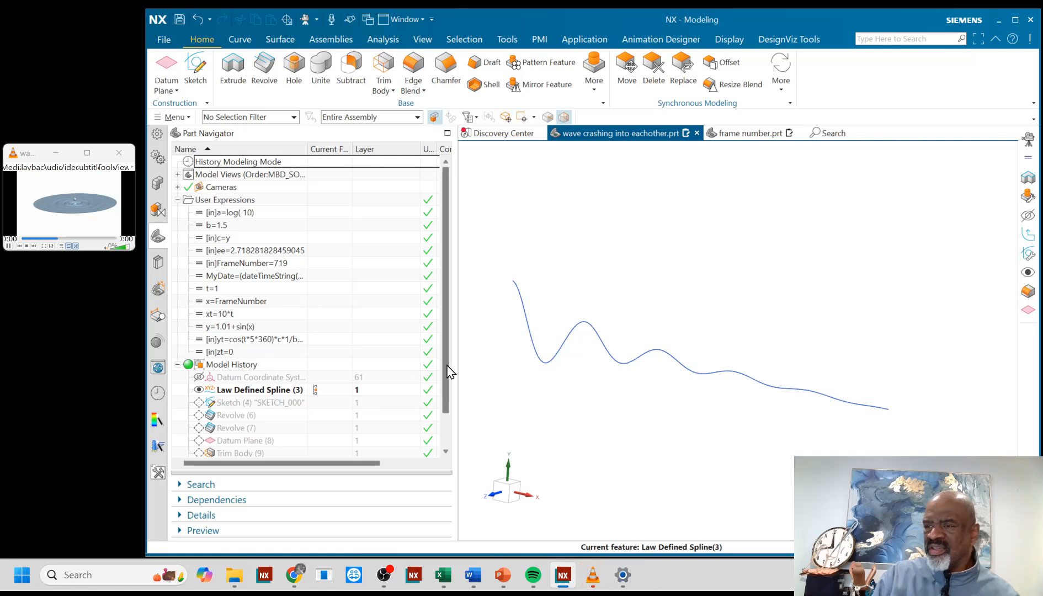
scroll(447, 386, down, 1)
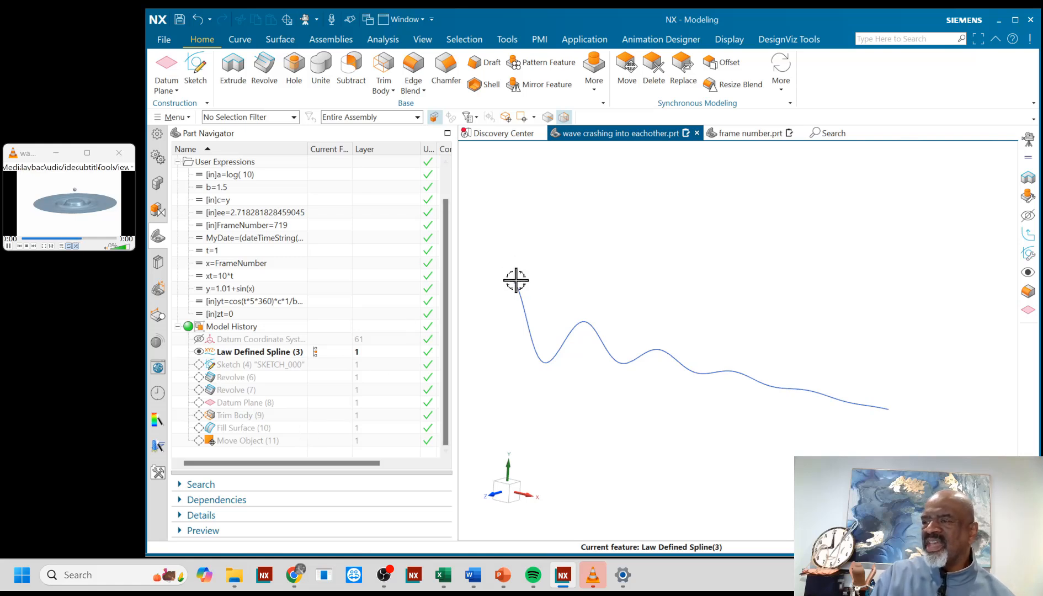
click(276, 366)
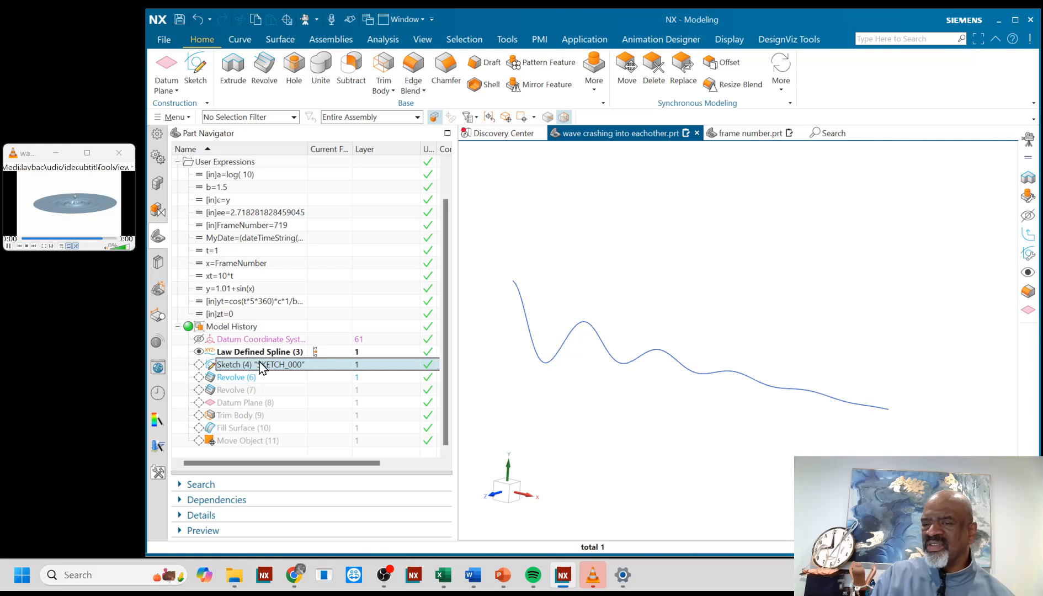
click(325, 365)
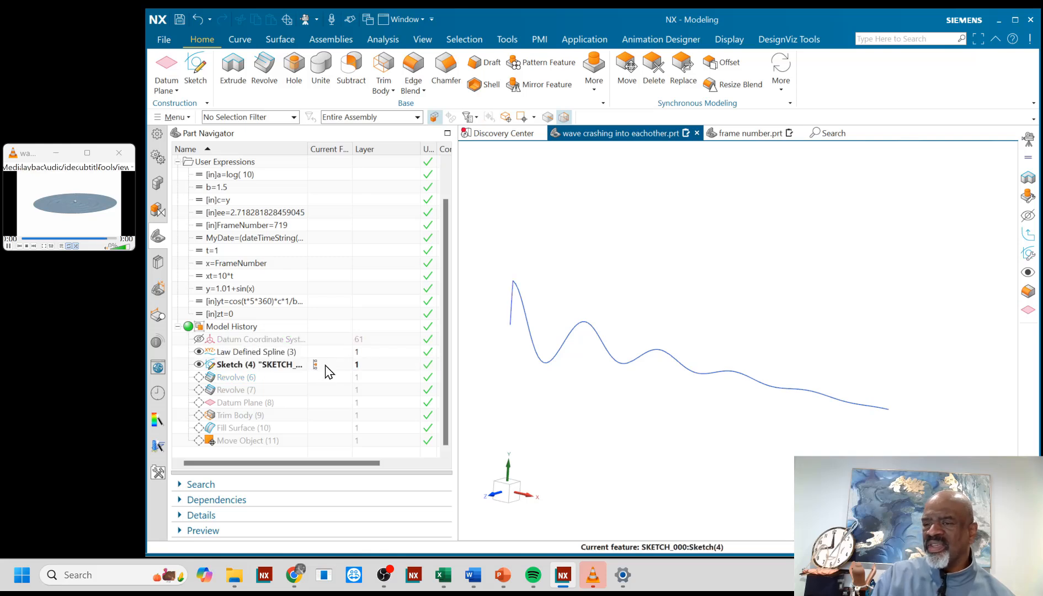
Step: Advance the current feature one at a time from Revolve (6) through Move Object (11) to examine how the wave and ball are built
click(325, 380)
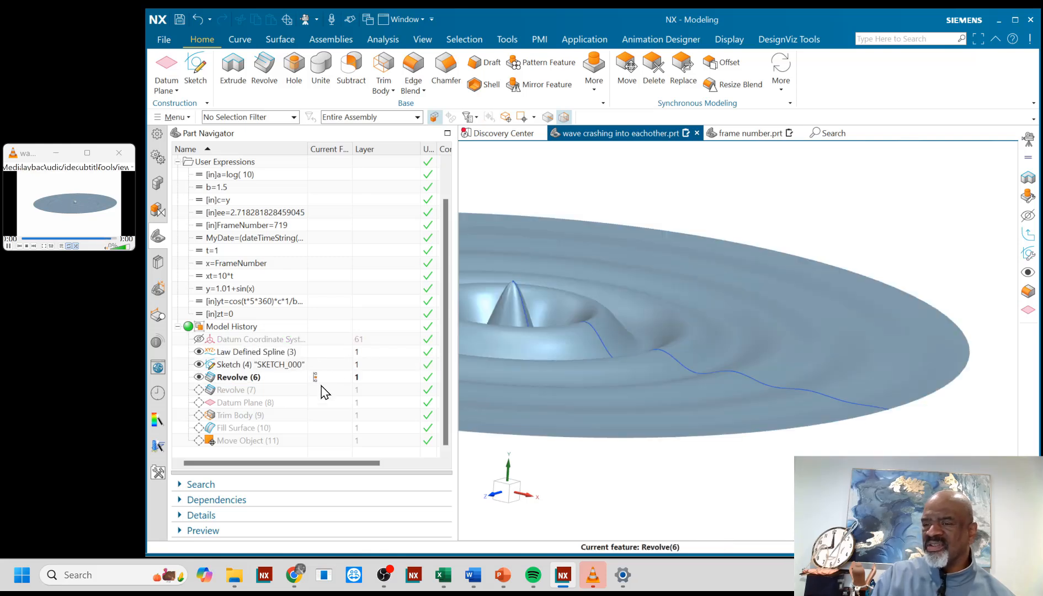
click(321, 391)
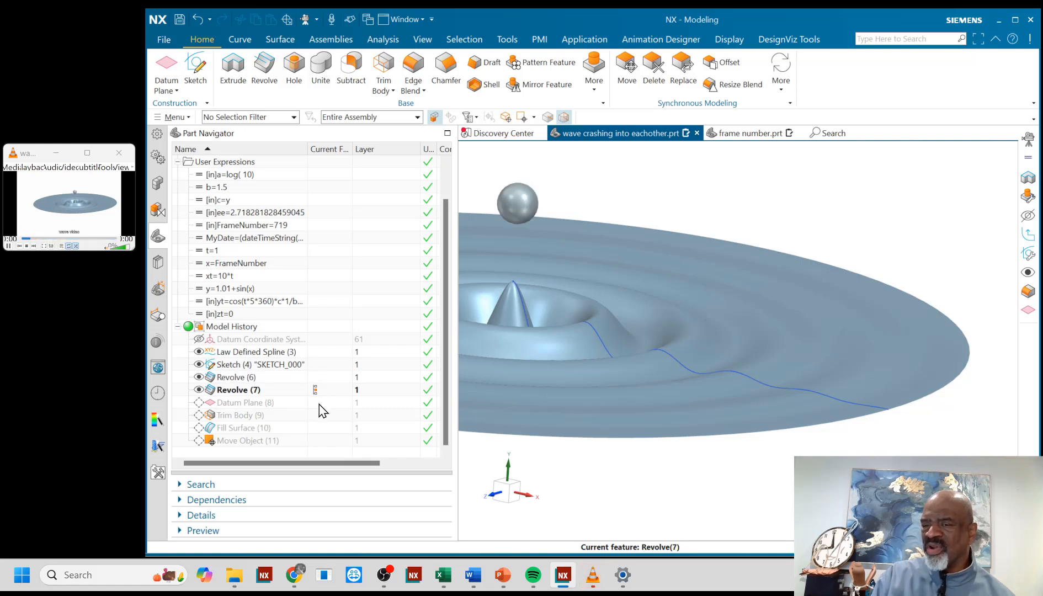
click(319, 404)
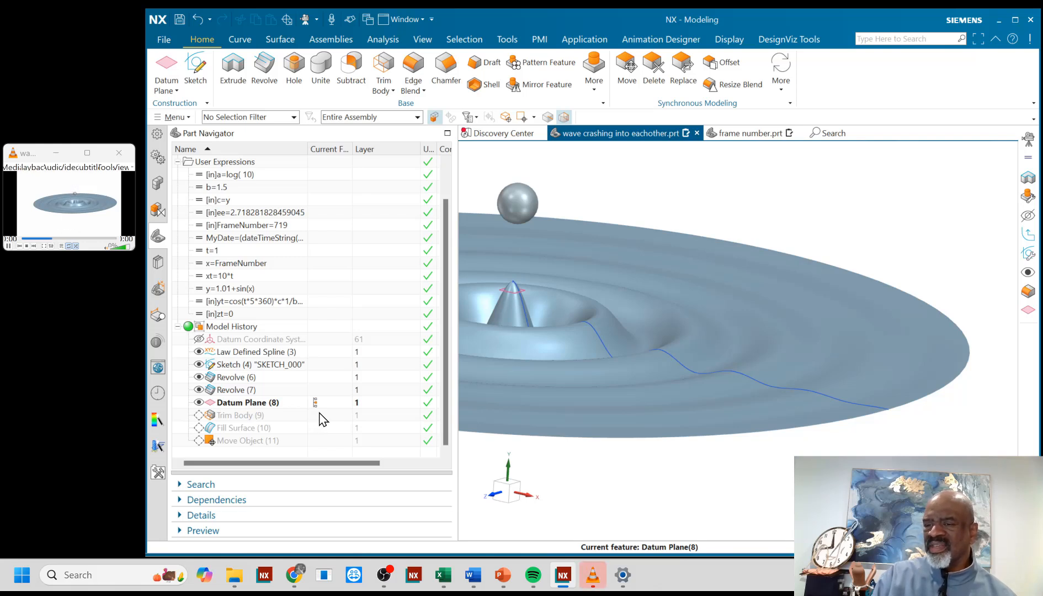
click(320, 414)
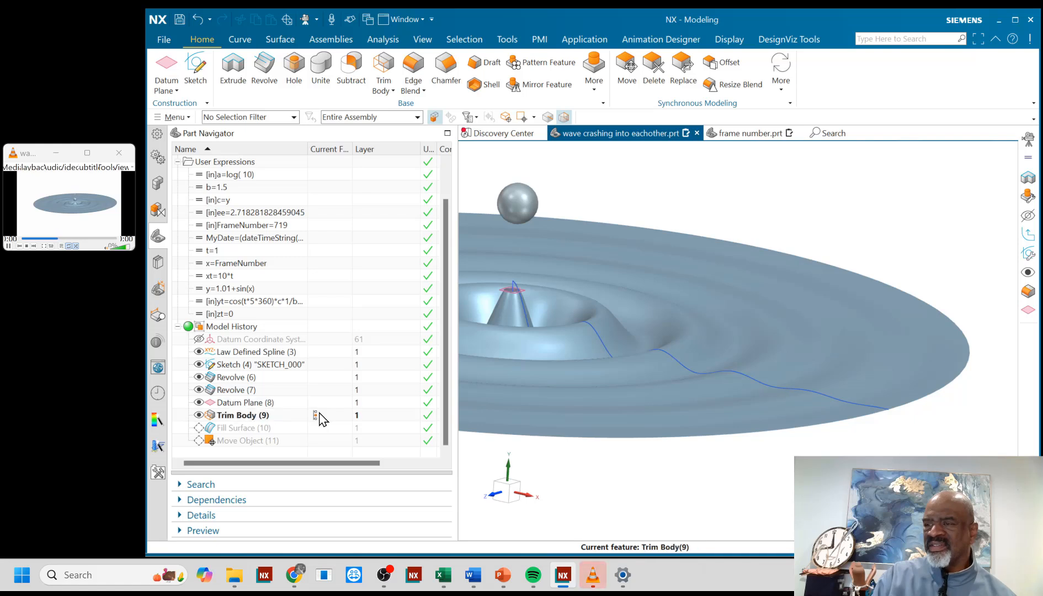
click(316, 430)
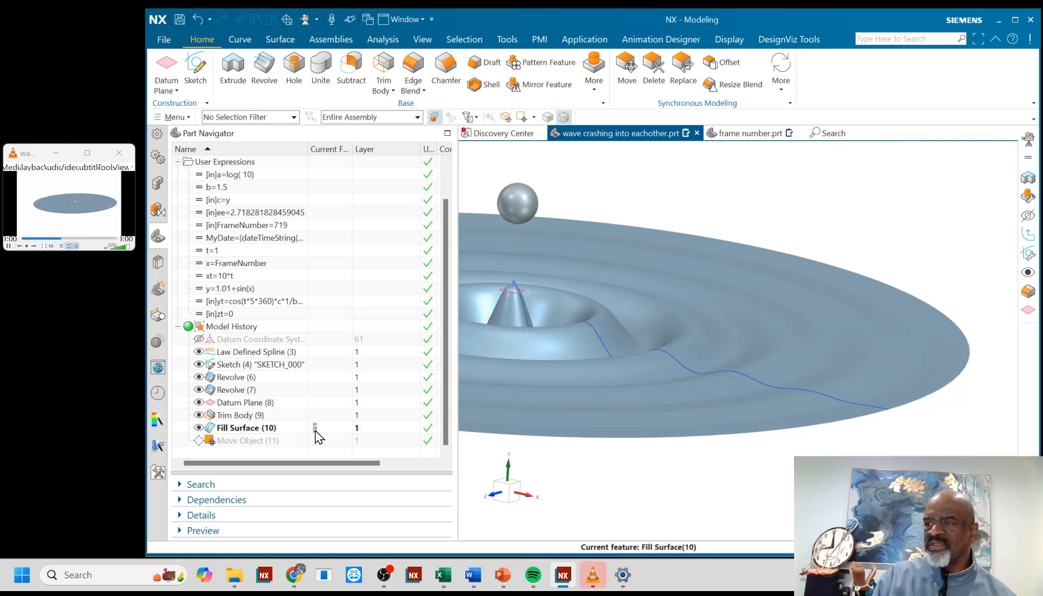
click(318, 440)
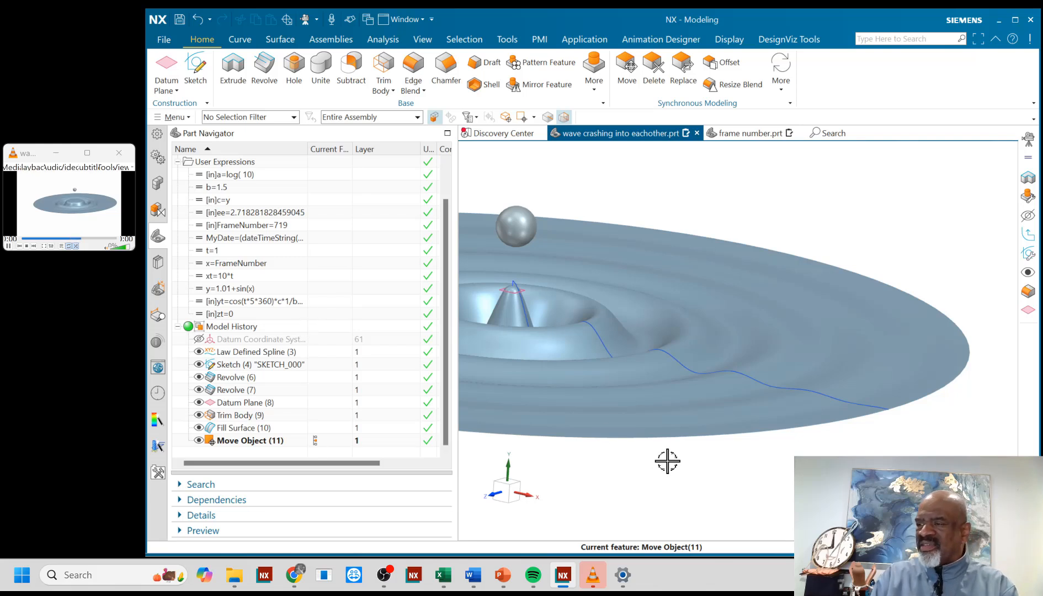
scroll(668, 463, down, 3)
shift+middle_drag(517, 233, 624, 293)
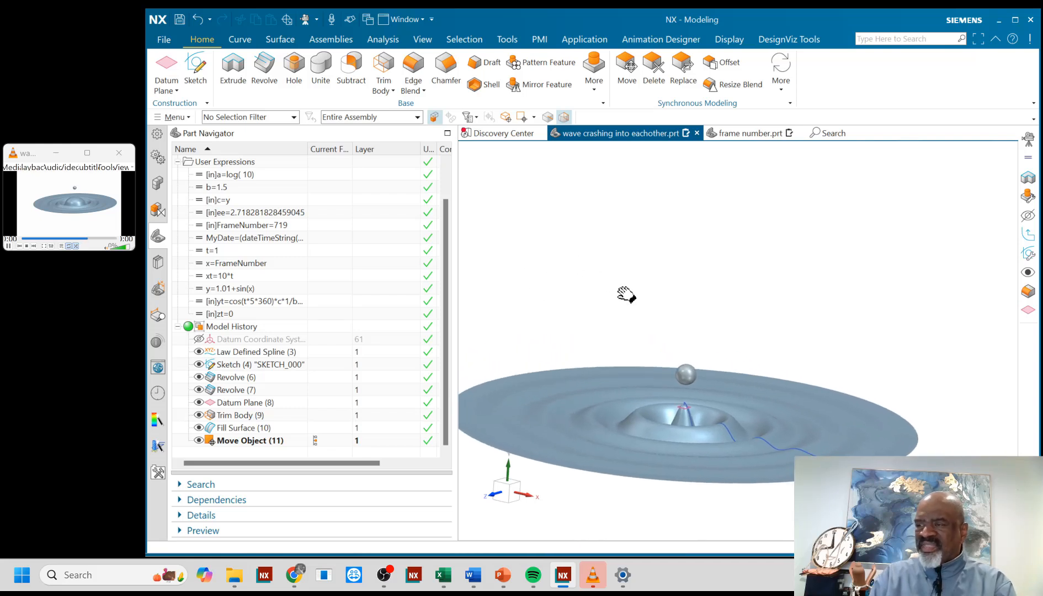
Step: Open the part's expressions and examine the formulas driving the wave, including FrameNumber, y, yt, p12 and ee
key(ctrl+e)
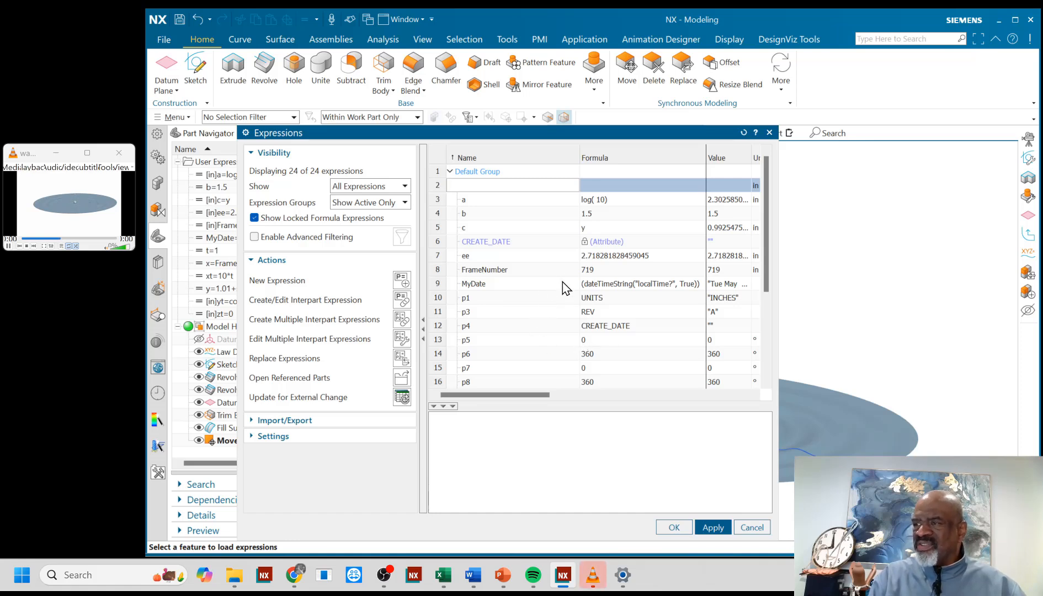
scroll(531, 288, down, 4)
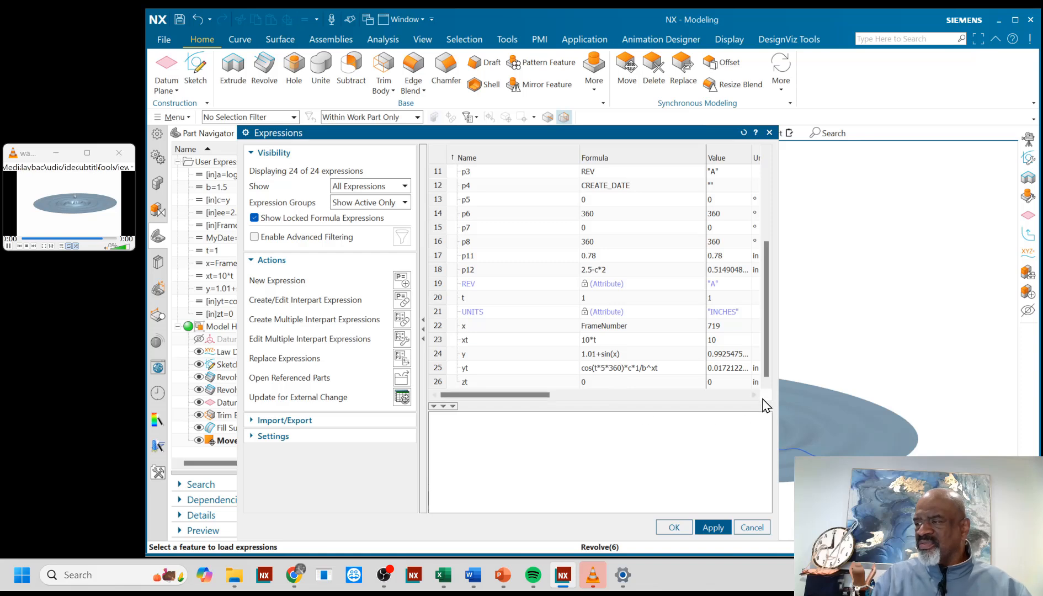
drag(777, 324, 647, 326)
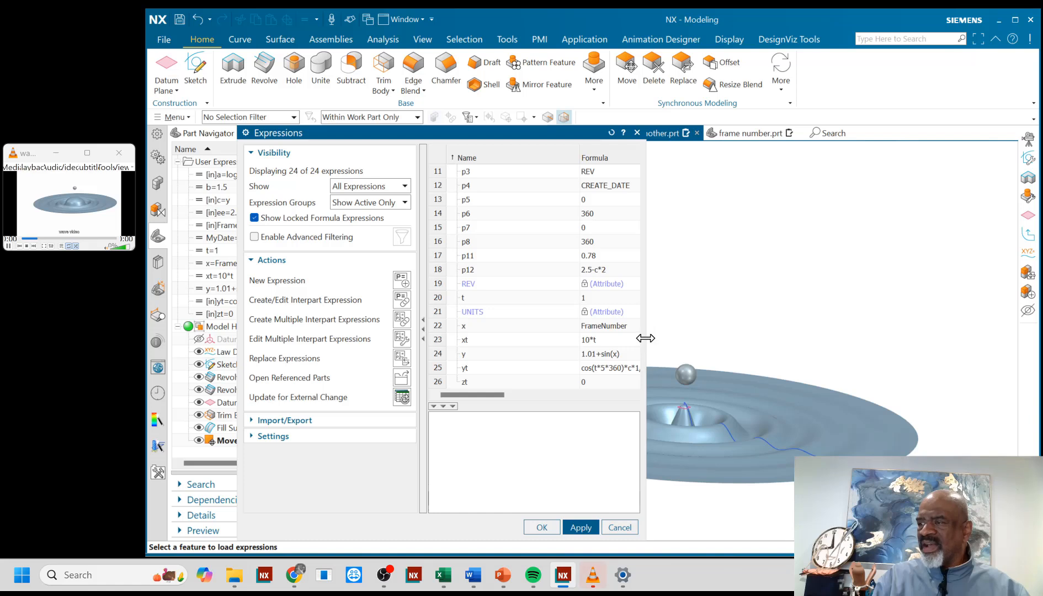
drag(646, 339, 777, 356)
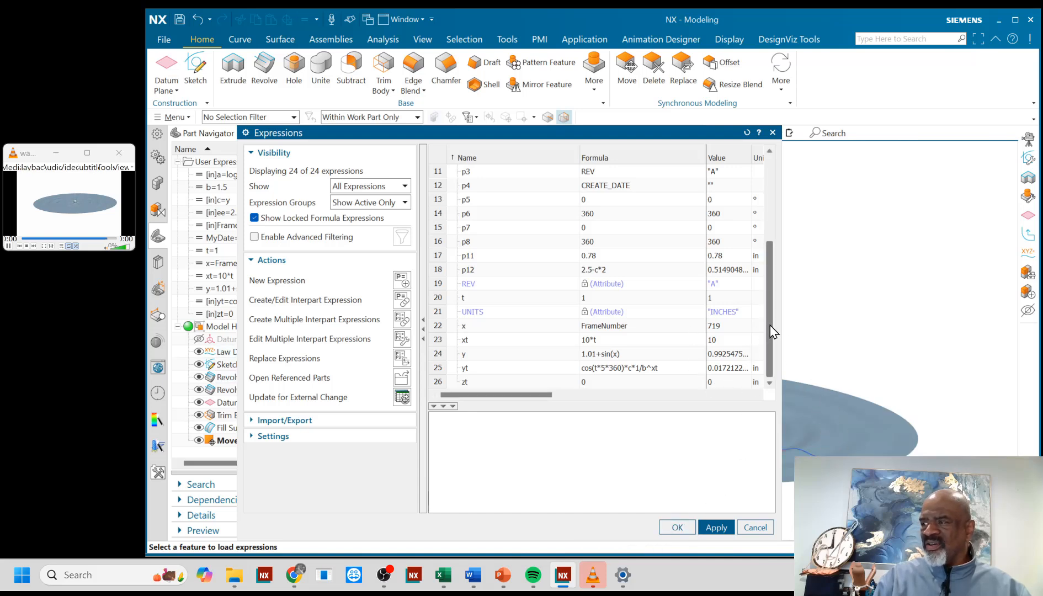
scroll(771, 298, up, 1)
drag(771, 298, 771, 239)
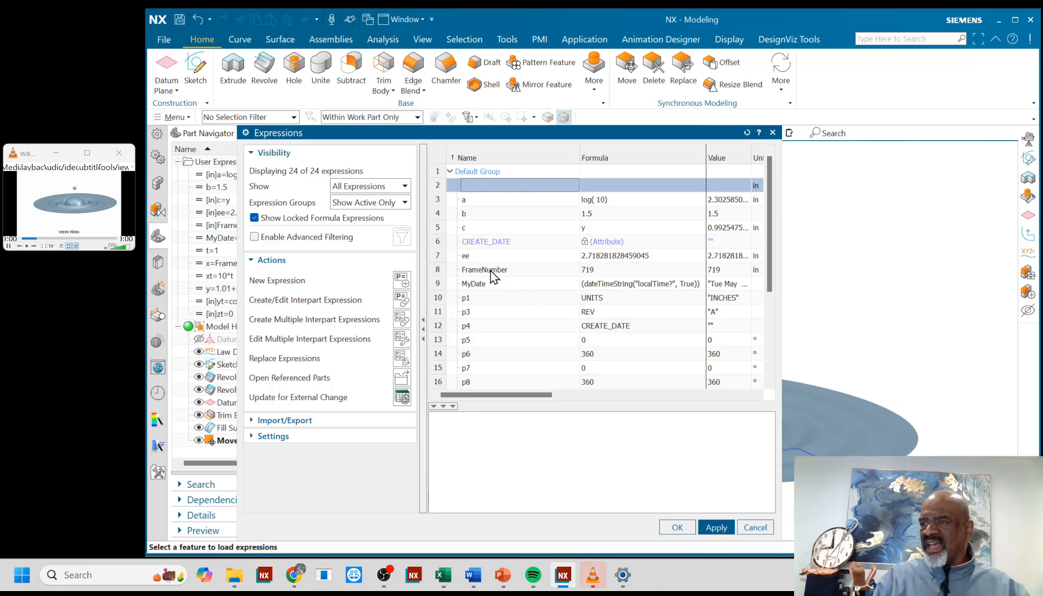
click(655, 262)
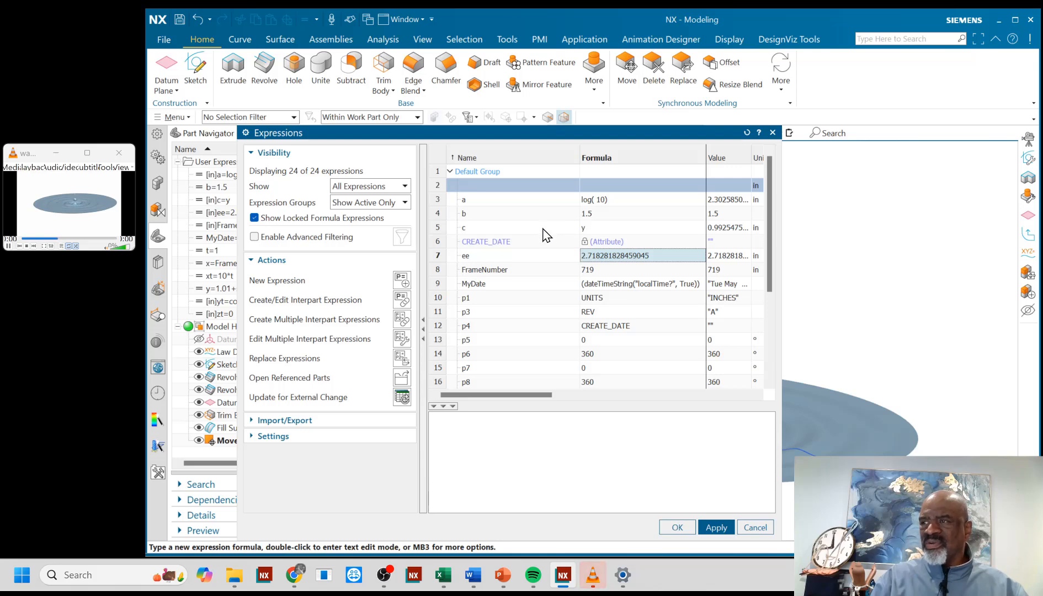
Step: Try to set the formula of expression a to e() and apply it
double_click(596, 201)
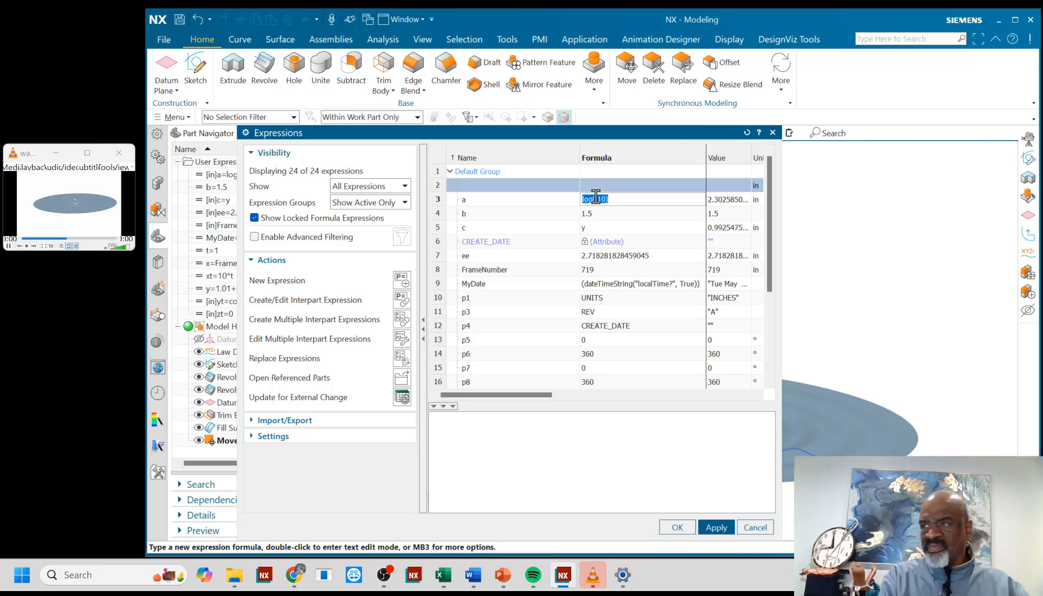
text(e)
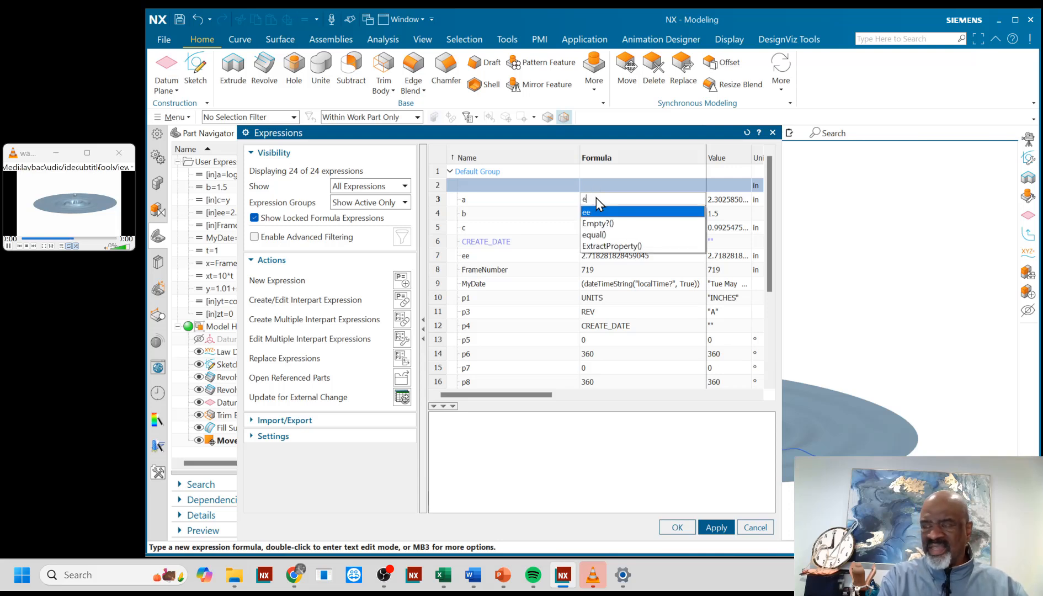
text(())
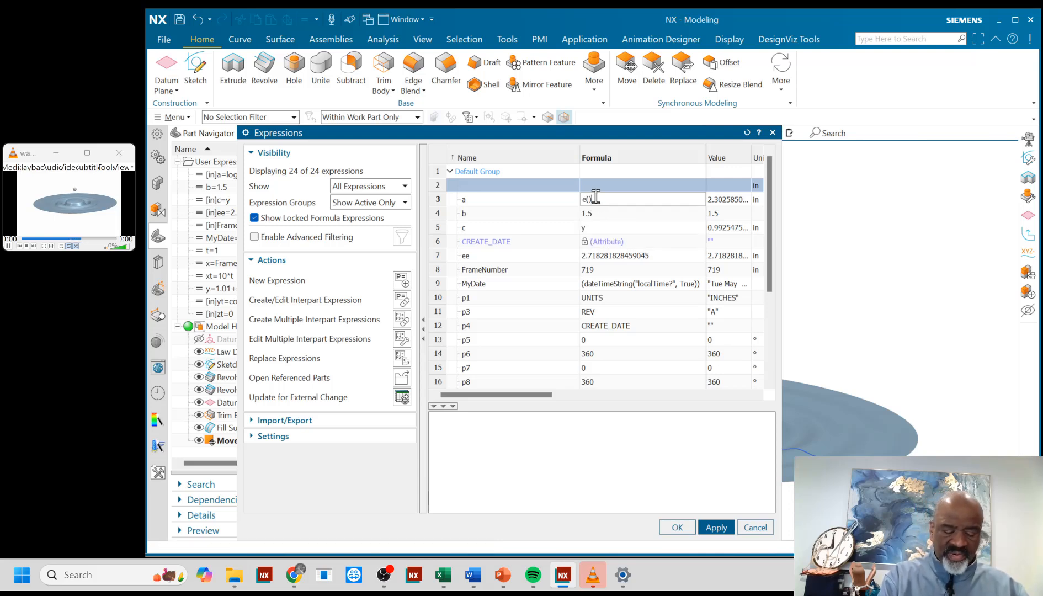
key(Return)
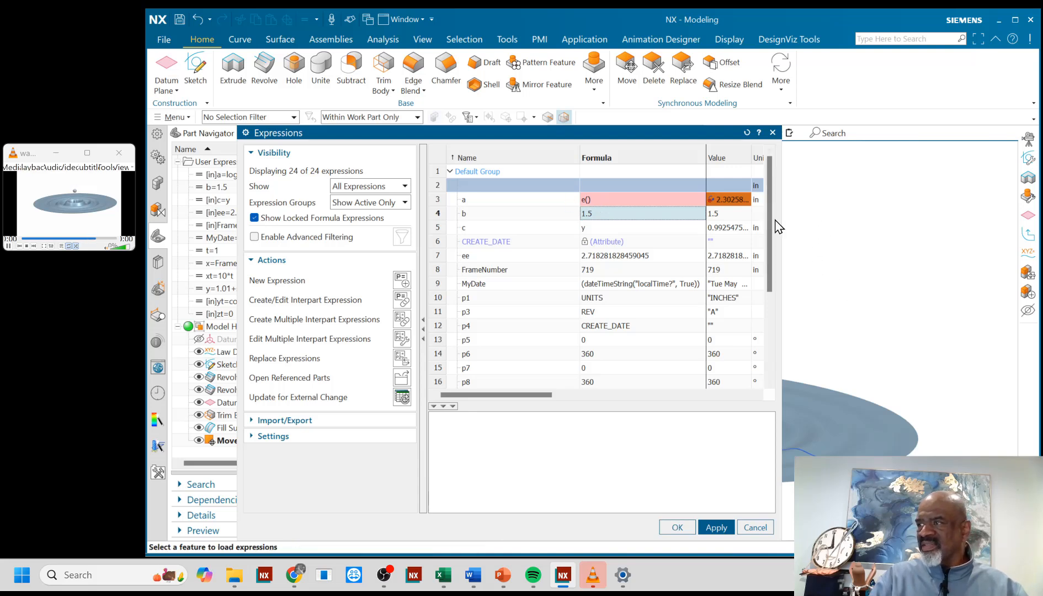
click(717, 533)
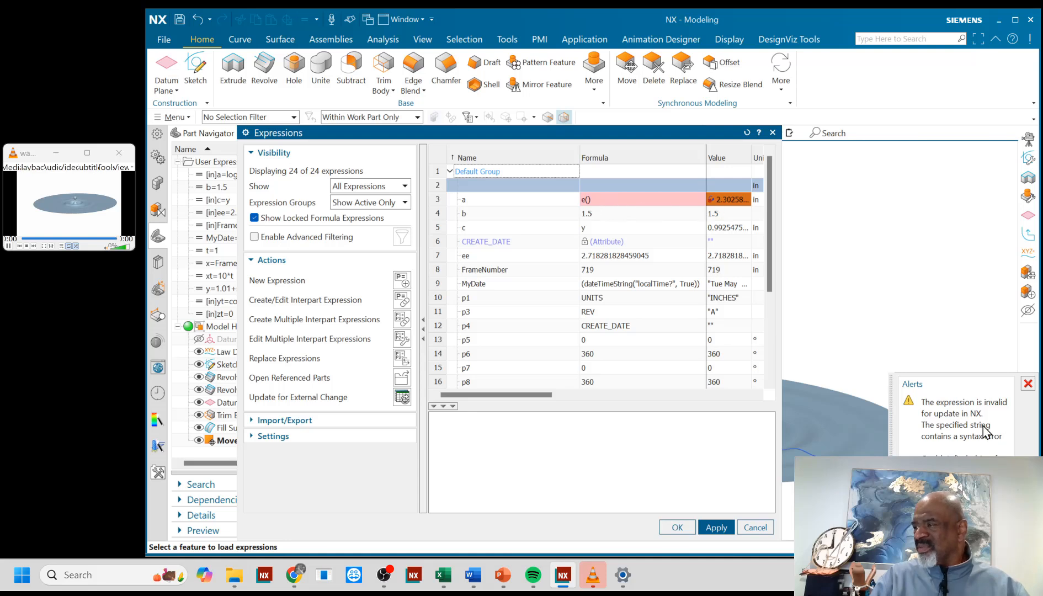
Step: Set the formula of expression a to 2
click(589, 199)
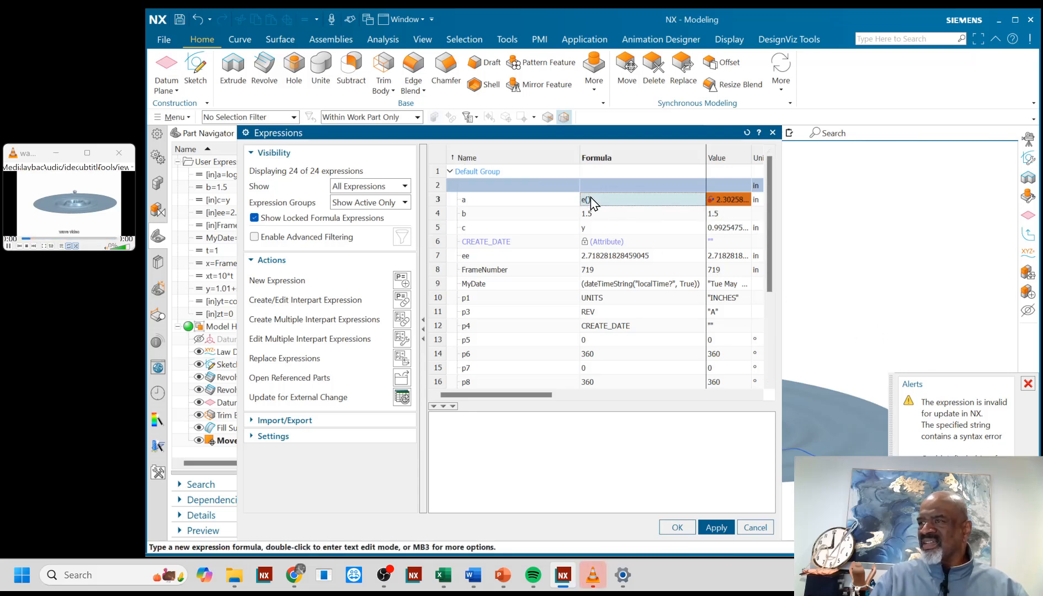
click(590, 201)
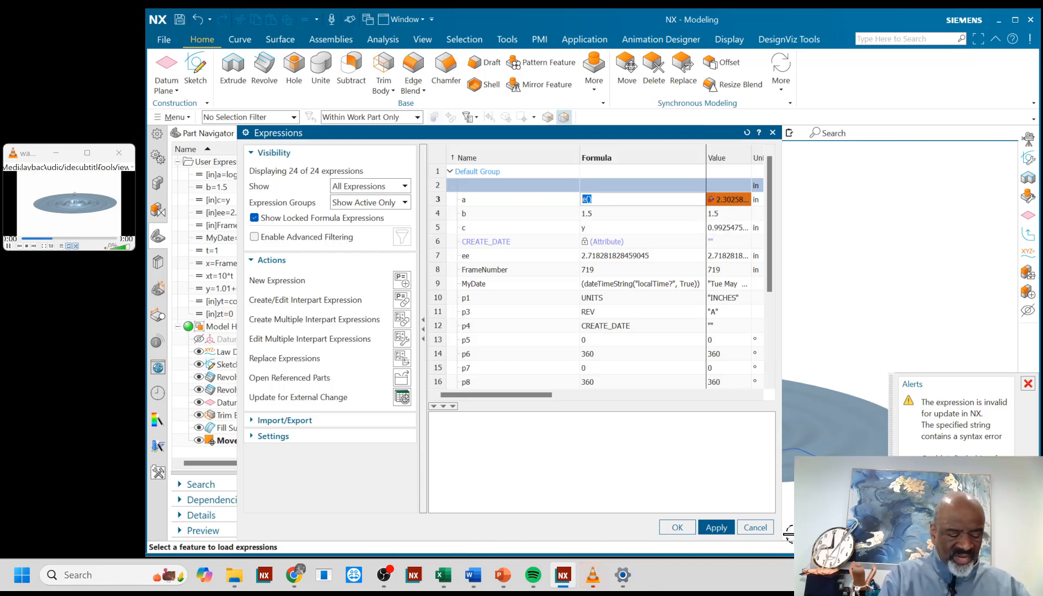
text(2)
key(Return)
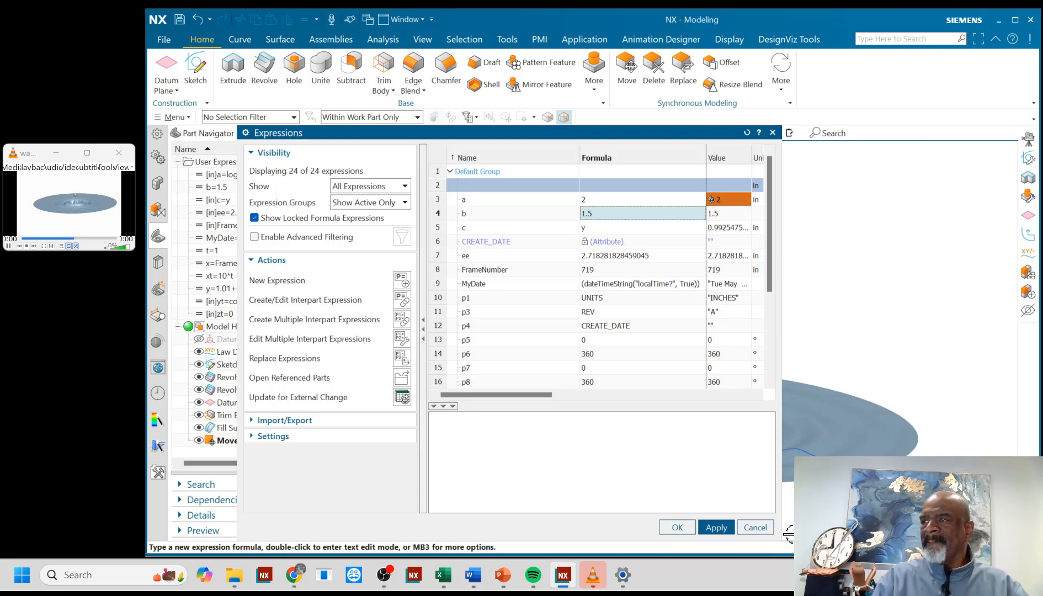
Step: Try to set the formula of expression a to ln(1), and clear that formula again
click(596, 199)
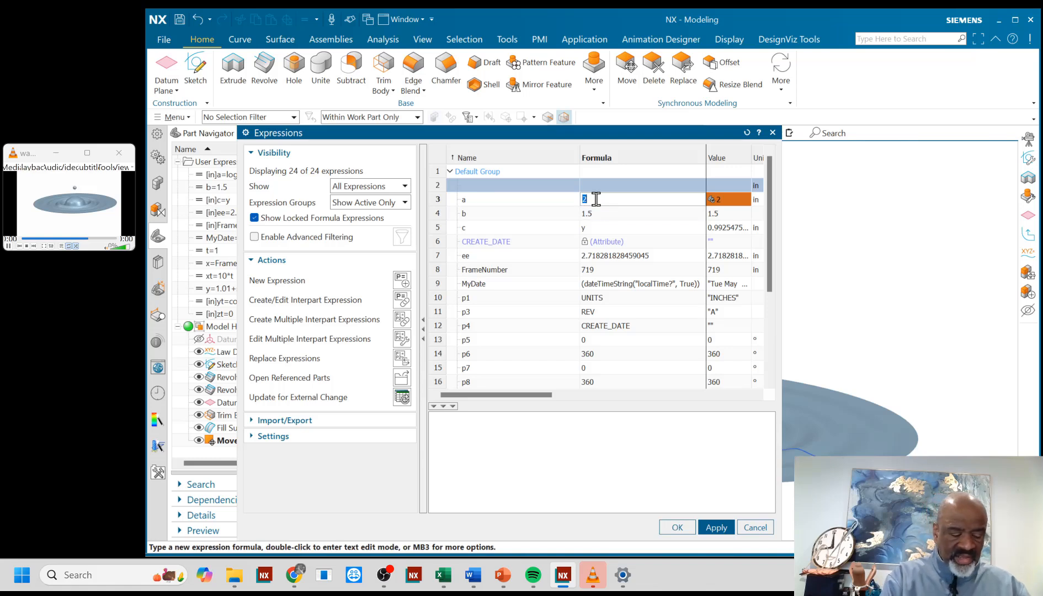
text(ln()
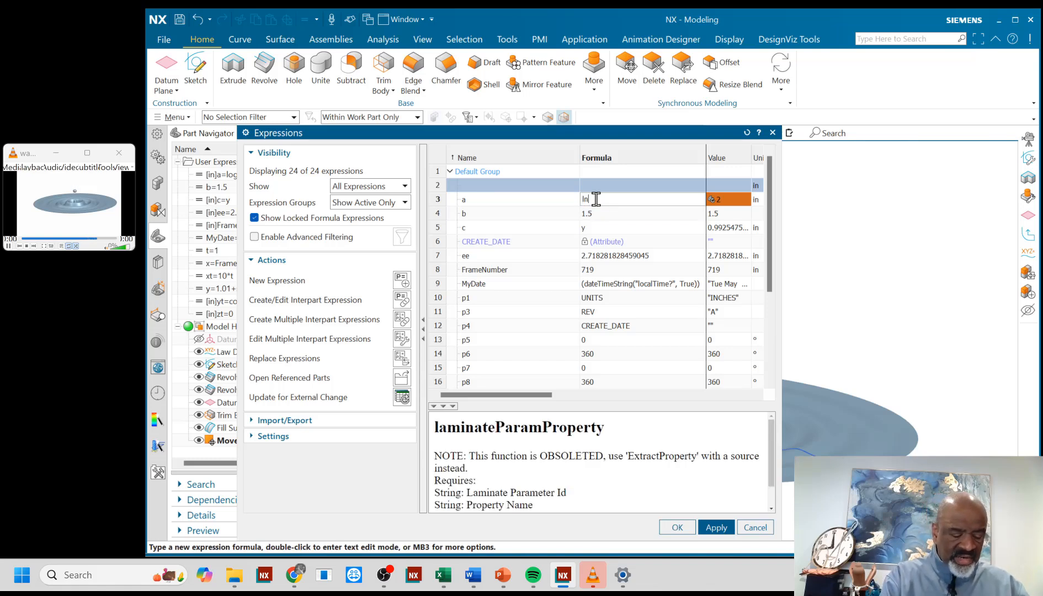
text(1))
key(Return)
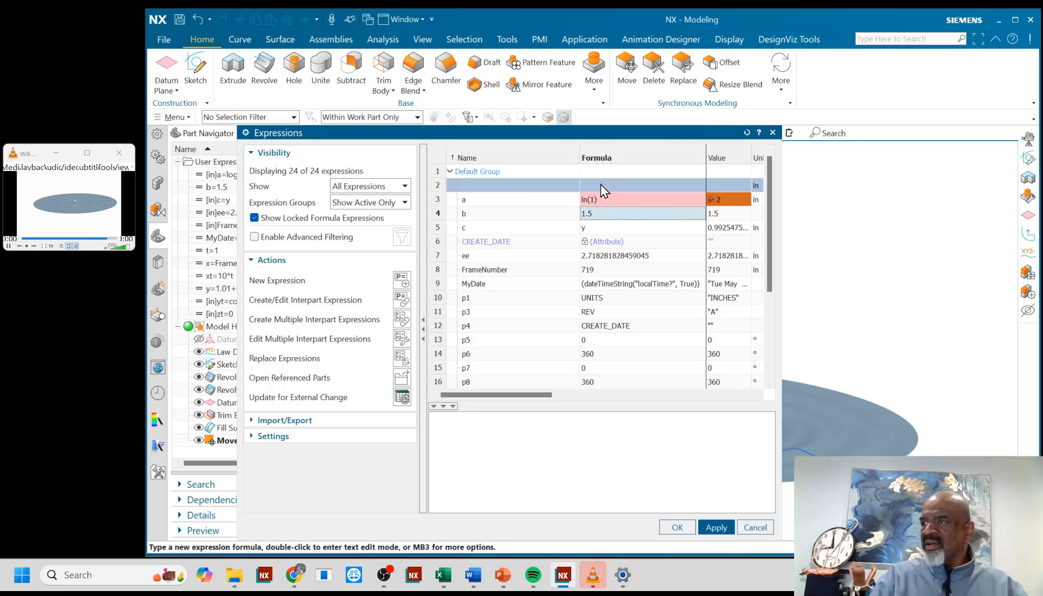
double_click(594, 200)
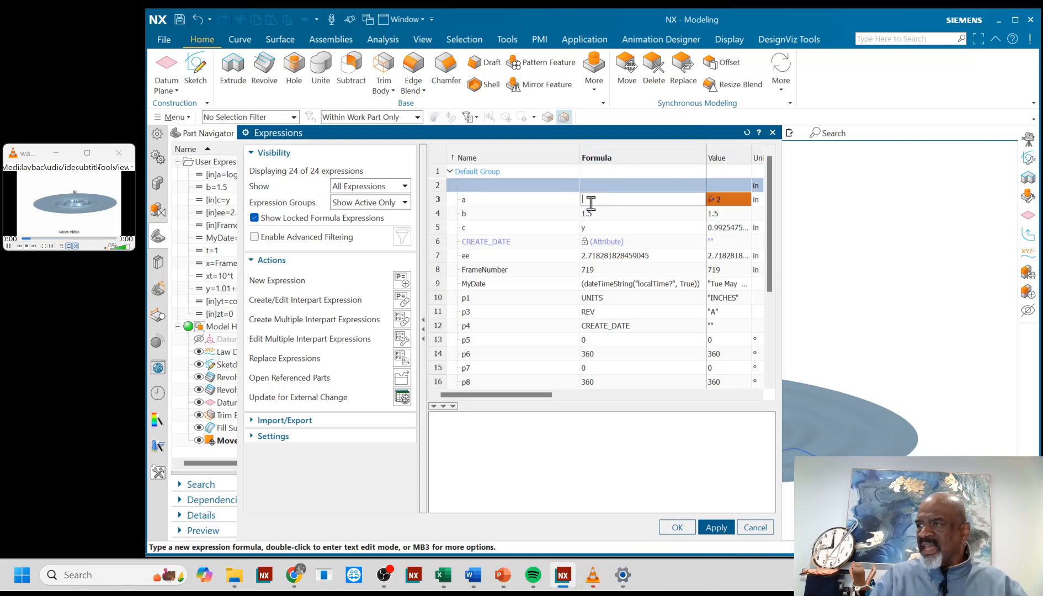
right_click(595, 209)
click(596, 195)
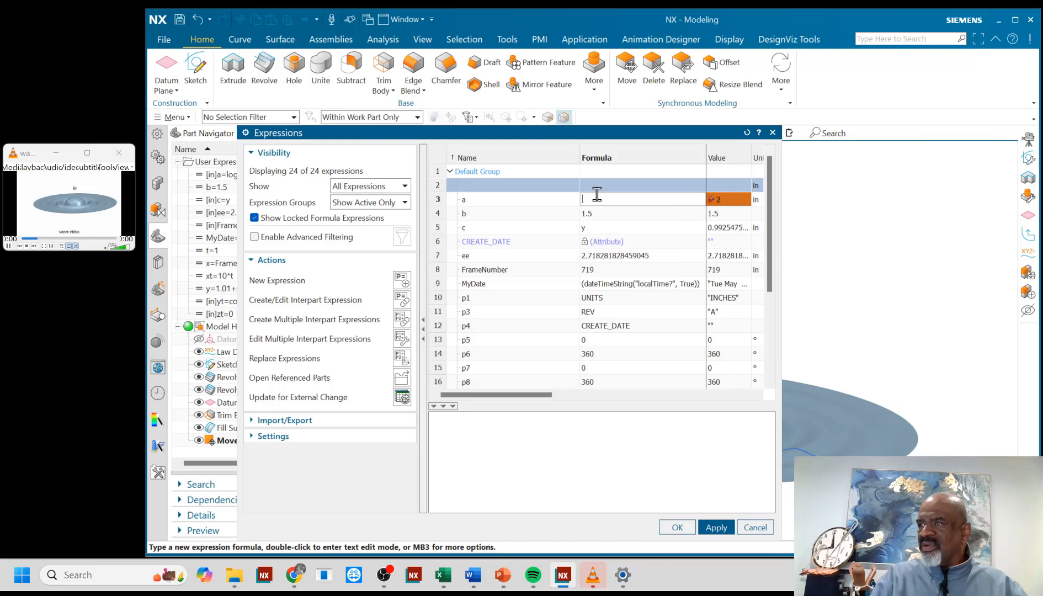
Step: Start a new expression in the Default Group and name it ccc
click(508, 187)
text(a)
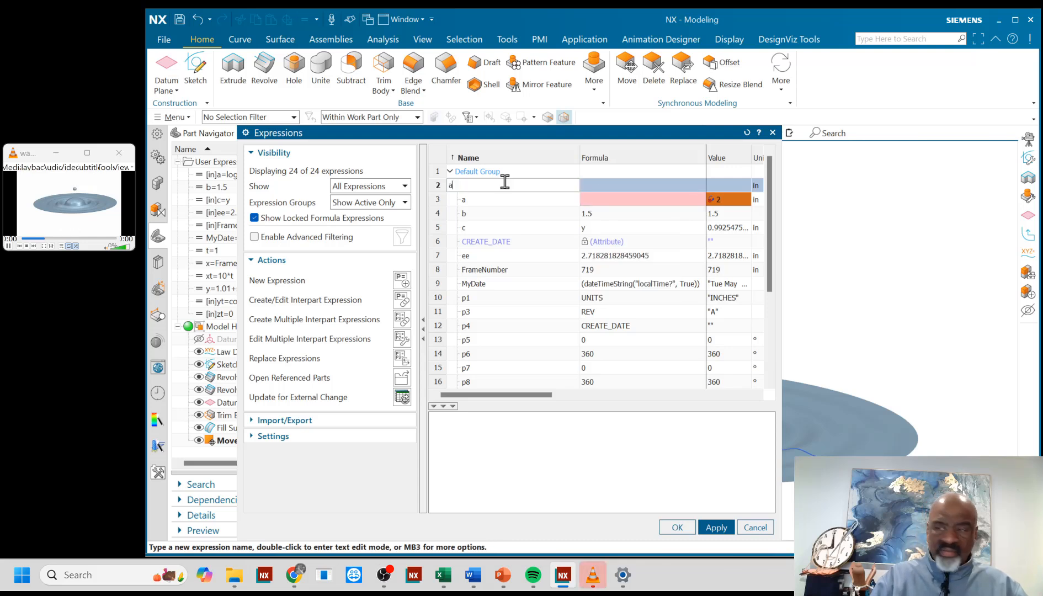
click(621, 188)
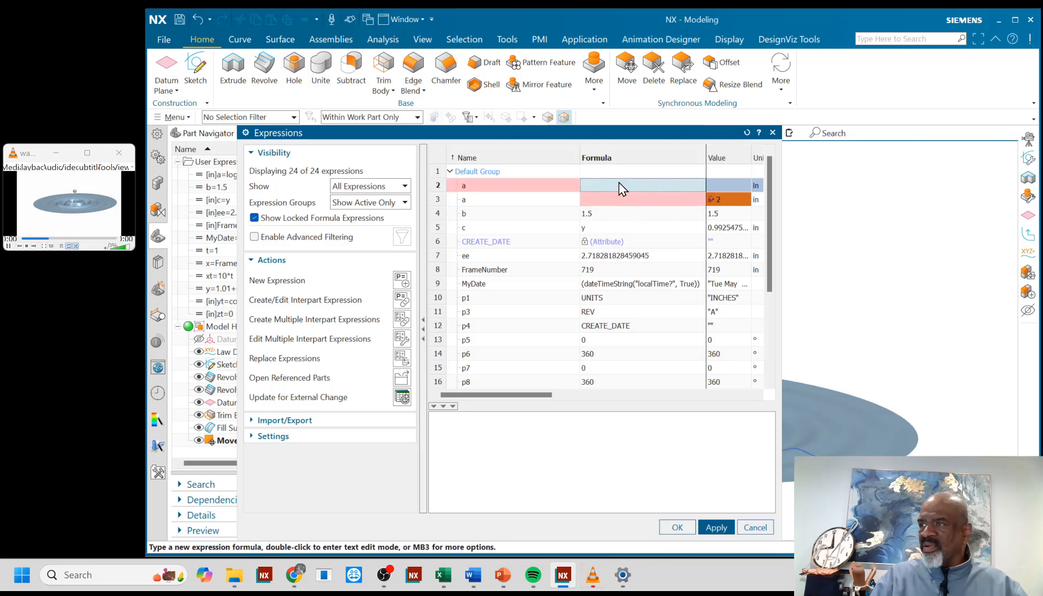
double_click(467, 185)
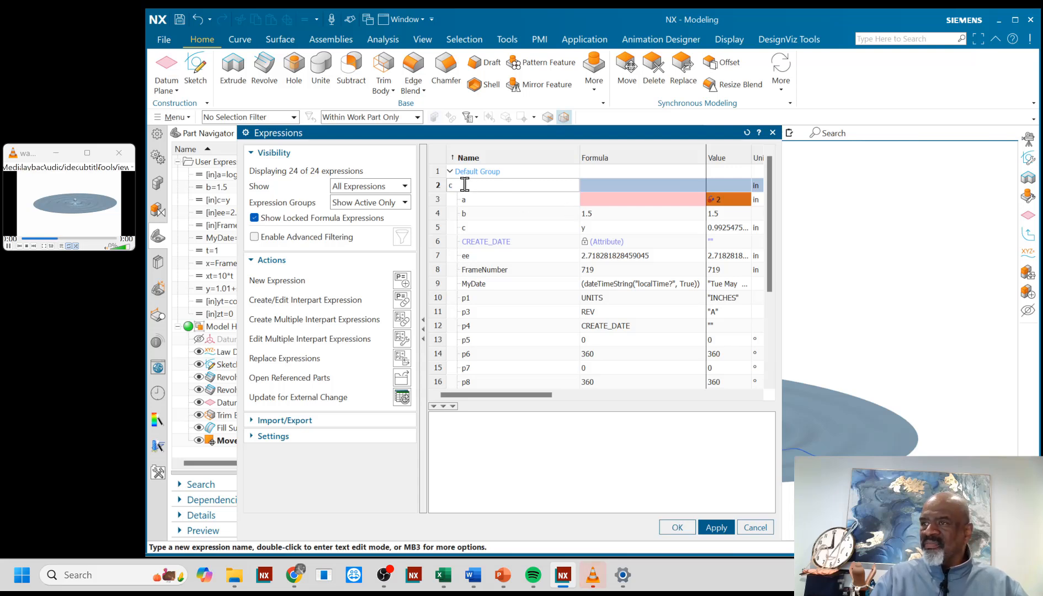
text(cc)
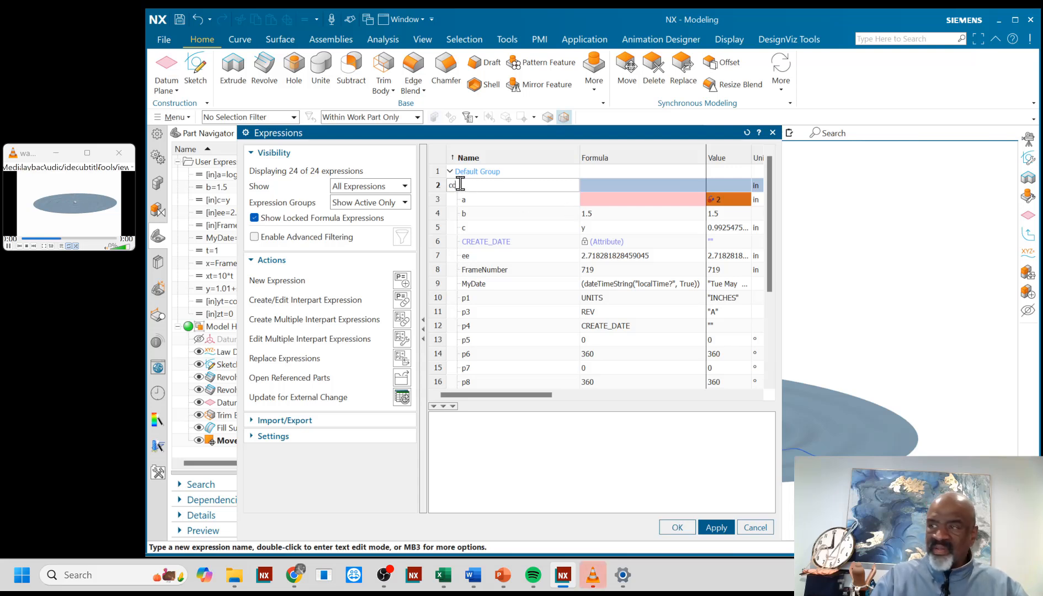
text(c)
Step: Open the formula of ccc for editing and search the insertable functions for "natural log"
click(601, 189)
right_click(601, 189)
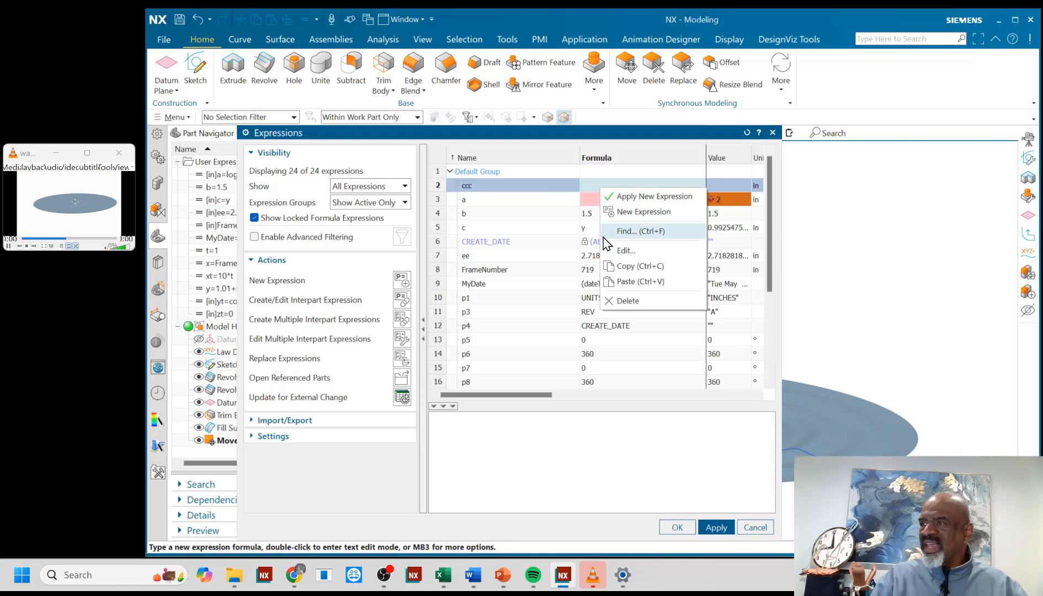
click(623, 250)
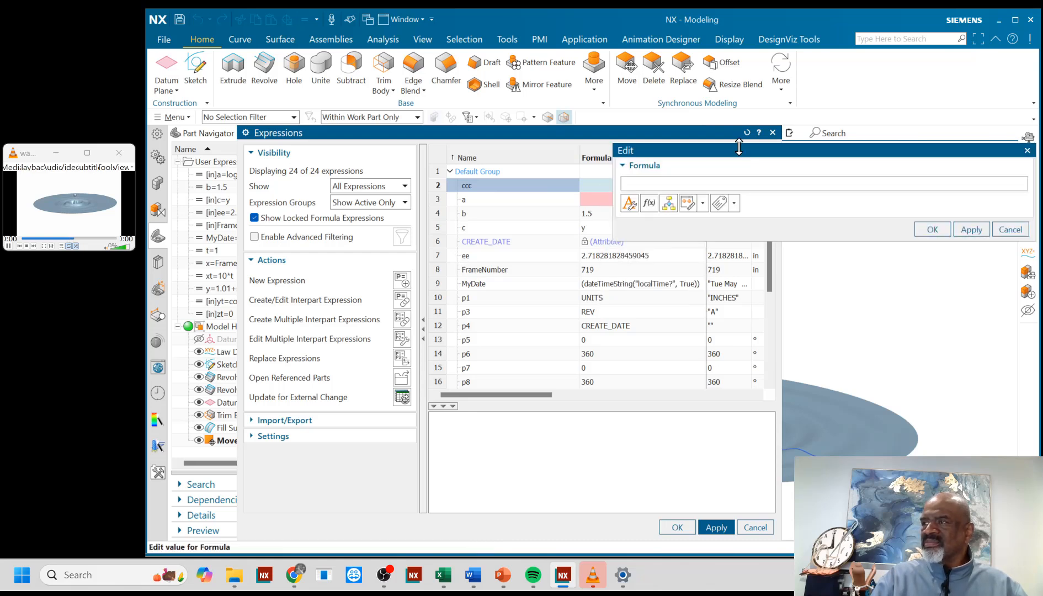
drag(739, 157, 388, 156)
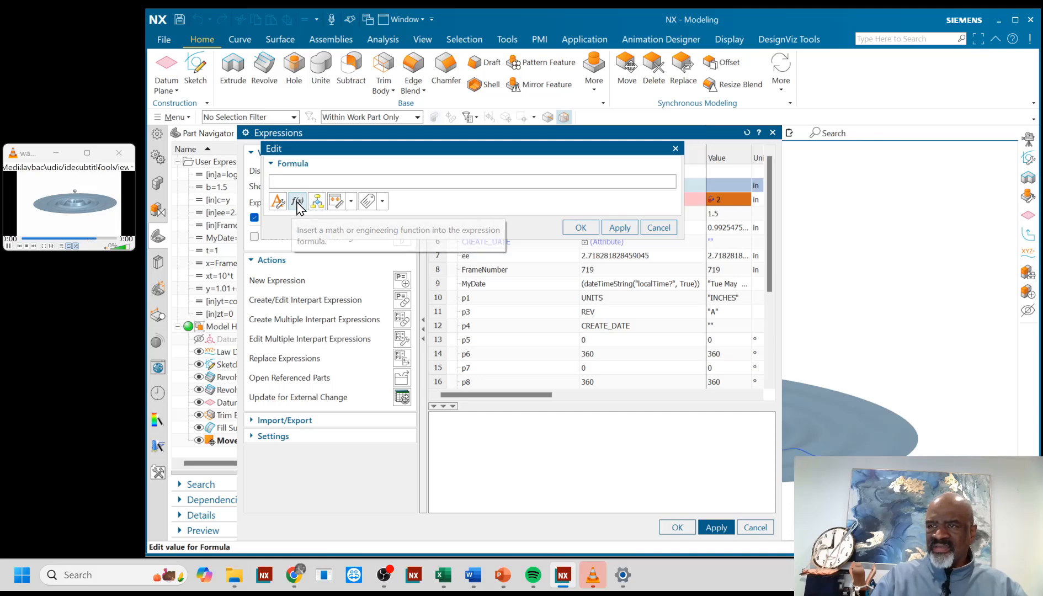
click(297, 202)
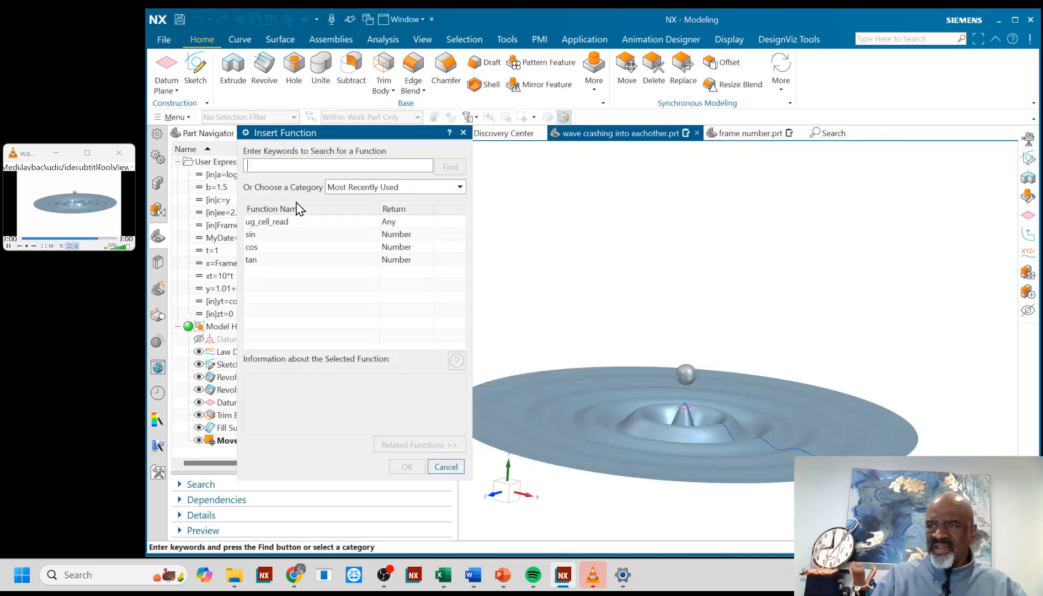
click(269, 164)
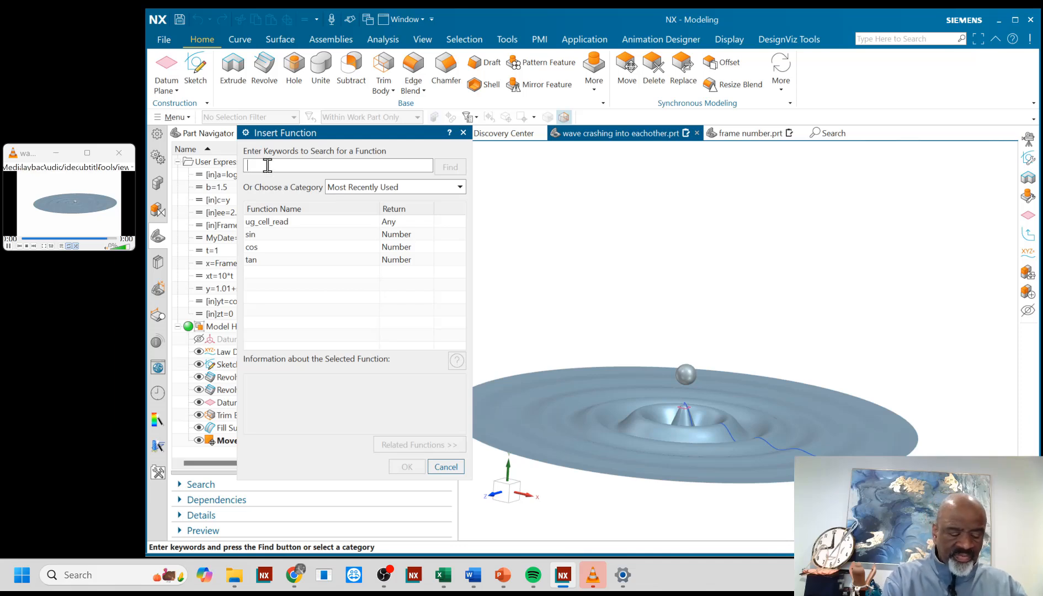
text(nat)
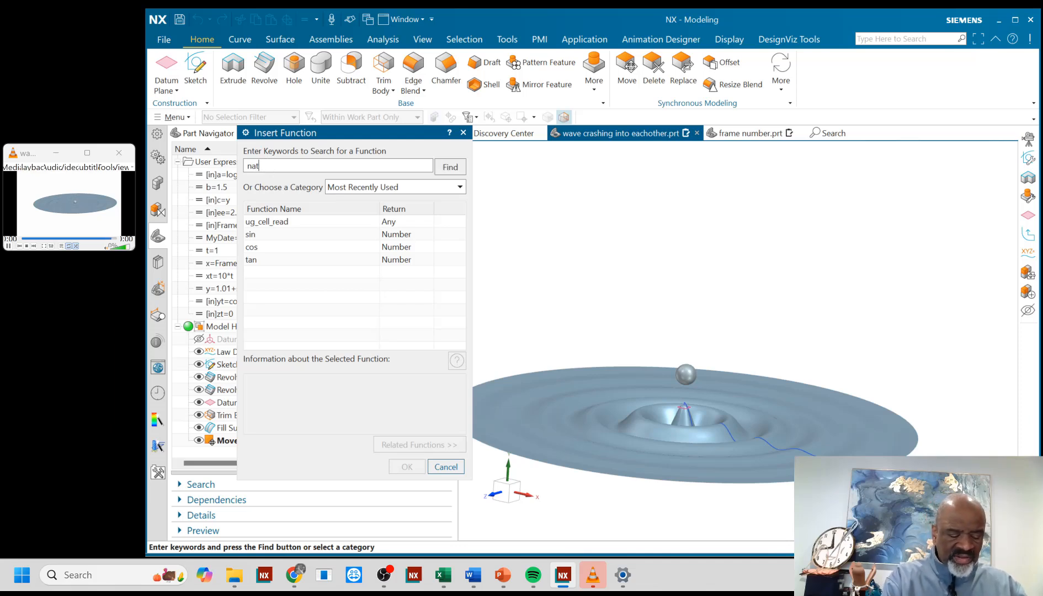
text(ural lo)
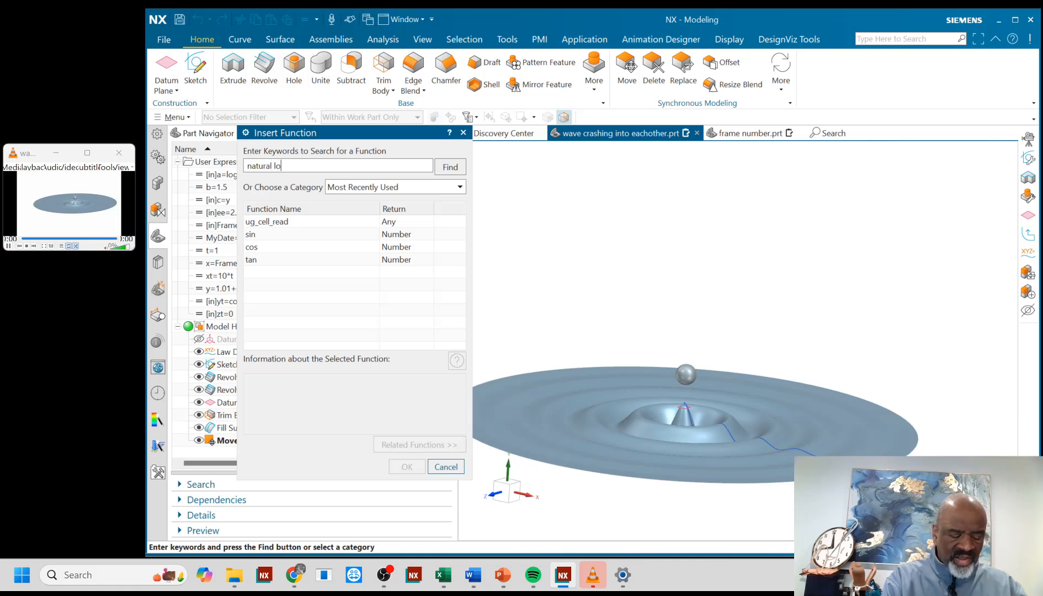
text(g)
key(Return)
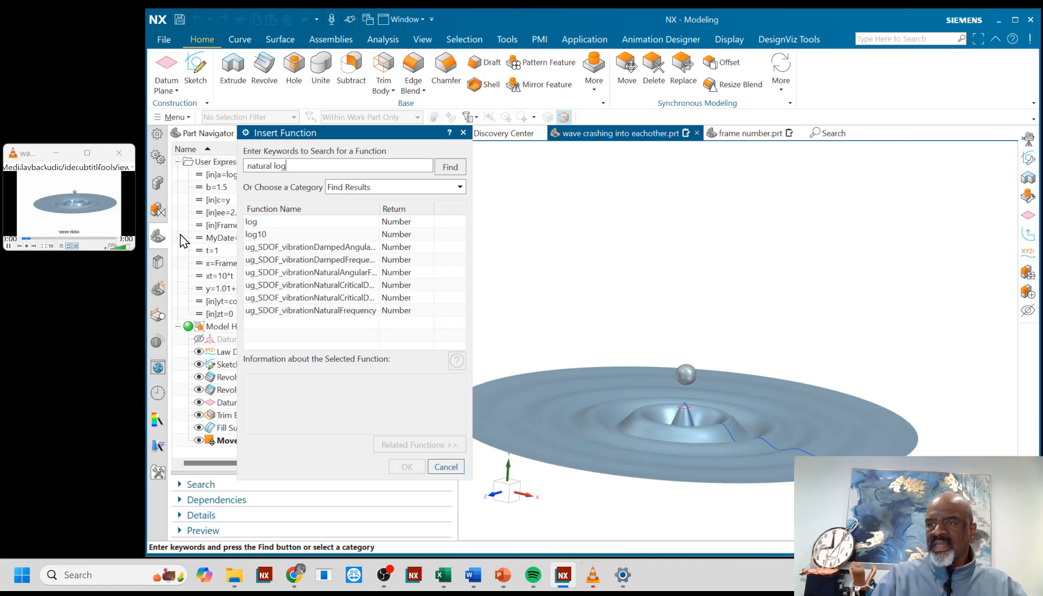
Step: Insert the log function with 1 as its number and accept it as the formula of ccc
click(269, 225)
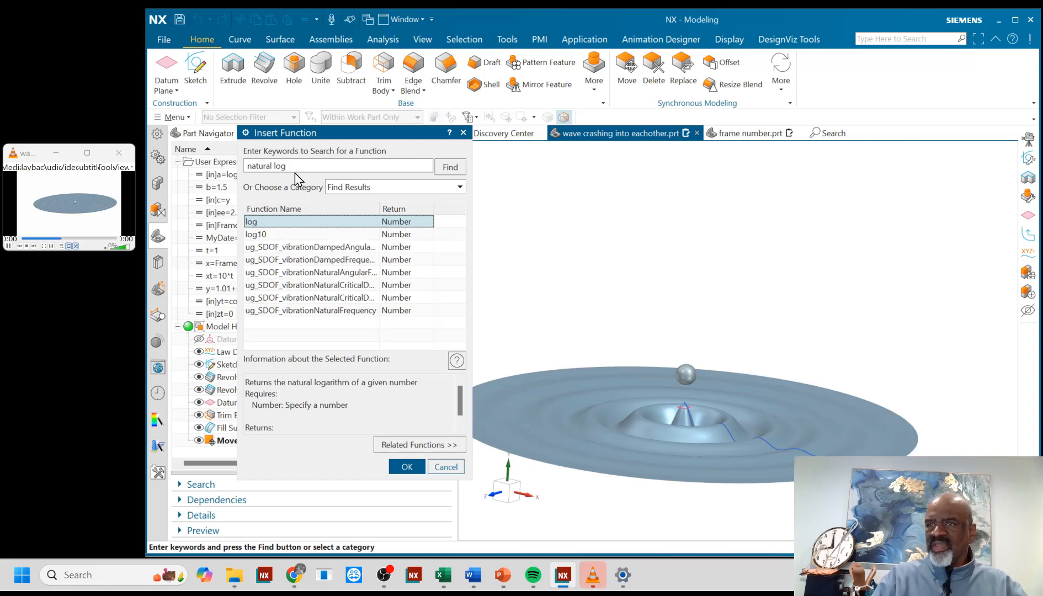
double_click(269, 222)
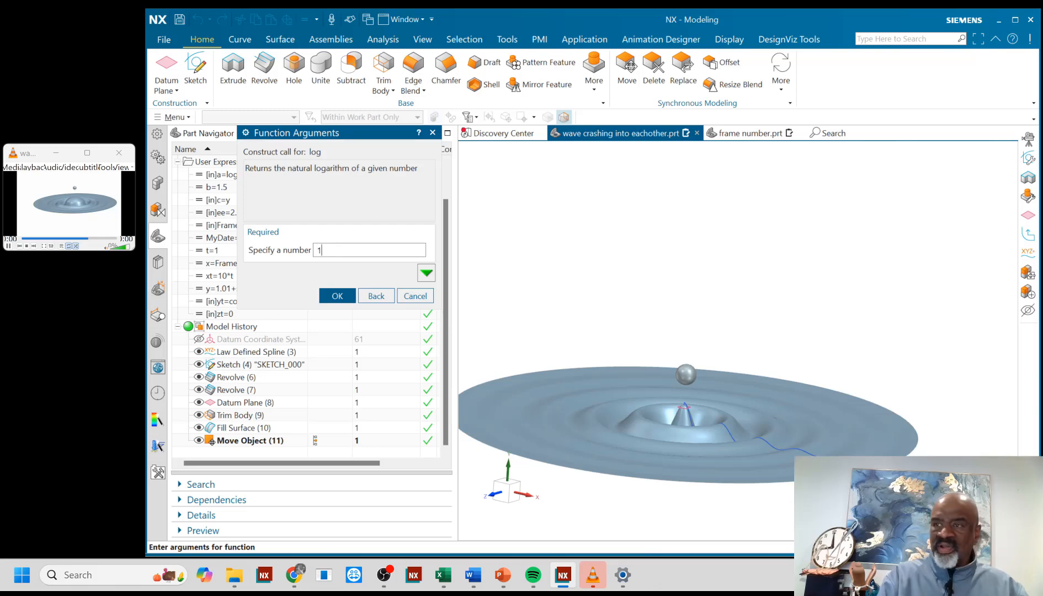
click(334, 298)
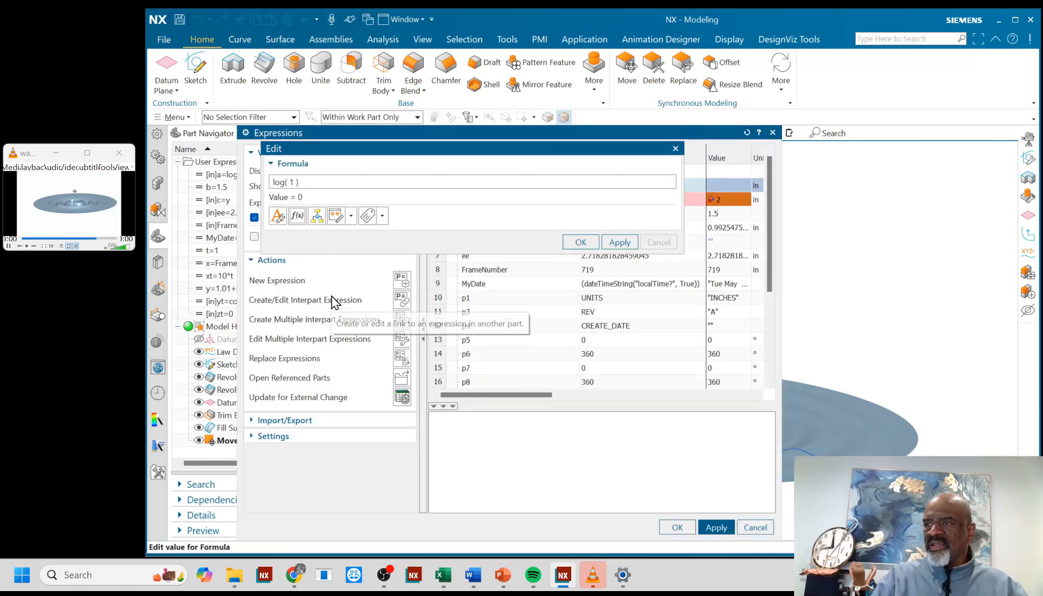
click(579, 242)
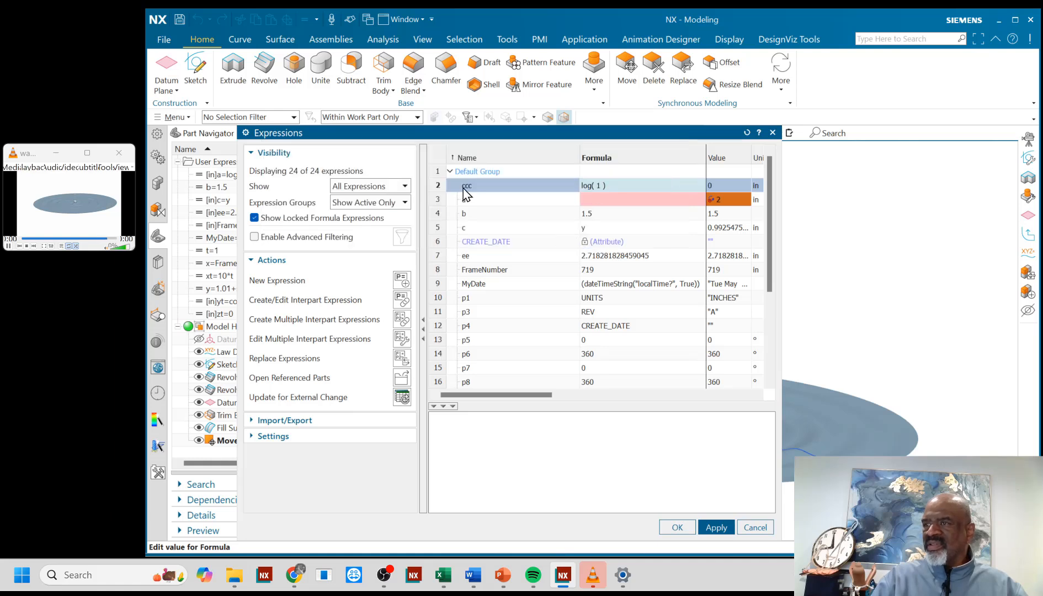
Step: Try to change the number inside the log formula of ccc to 0
click(600, 187)
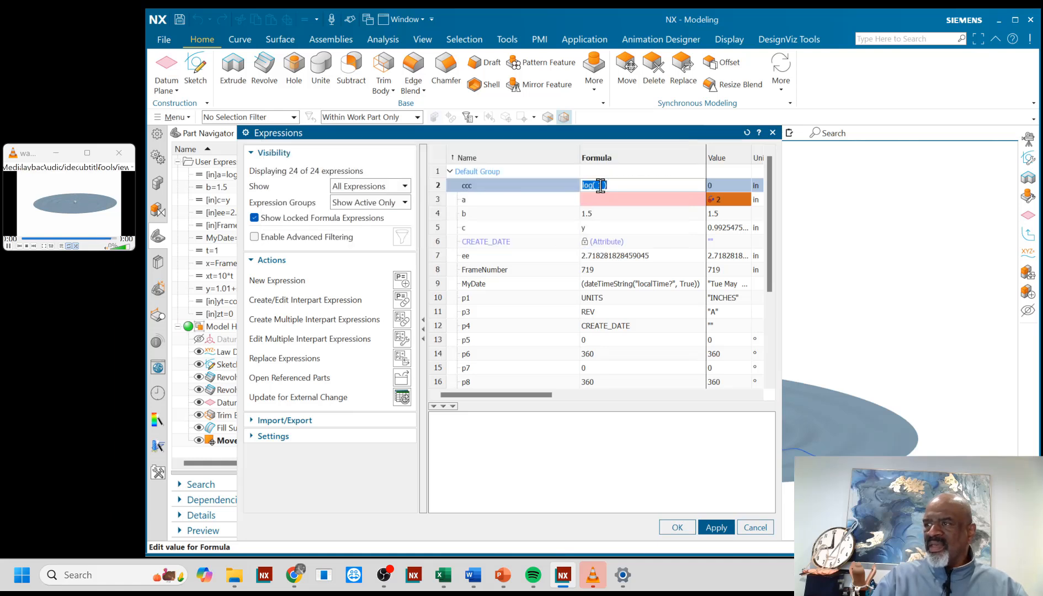
click(600, 184)
mouse_move(607, 209)
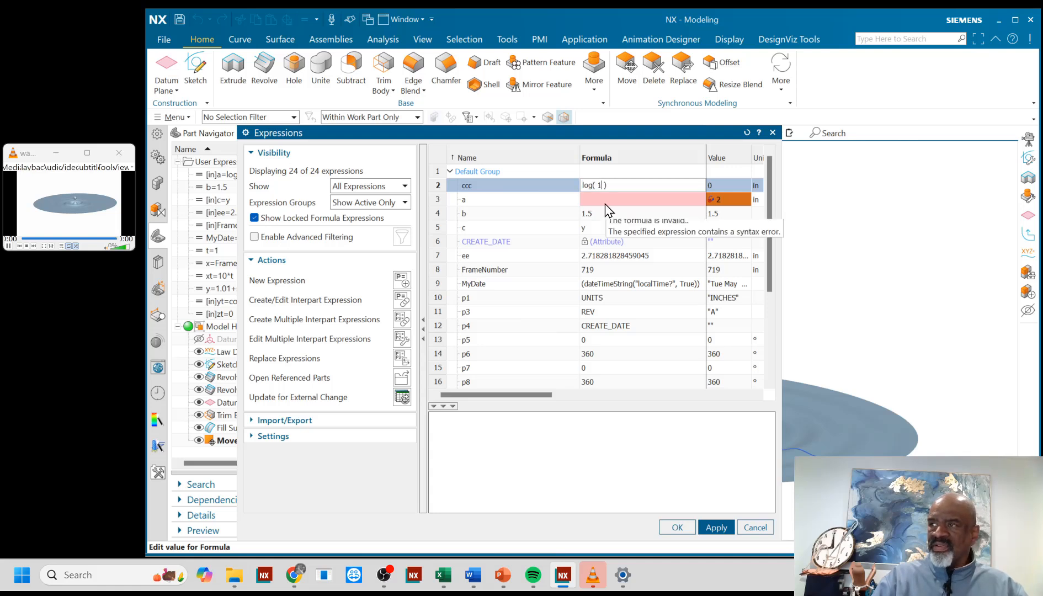
text(0)
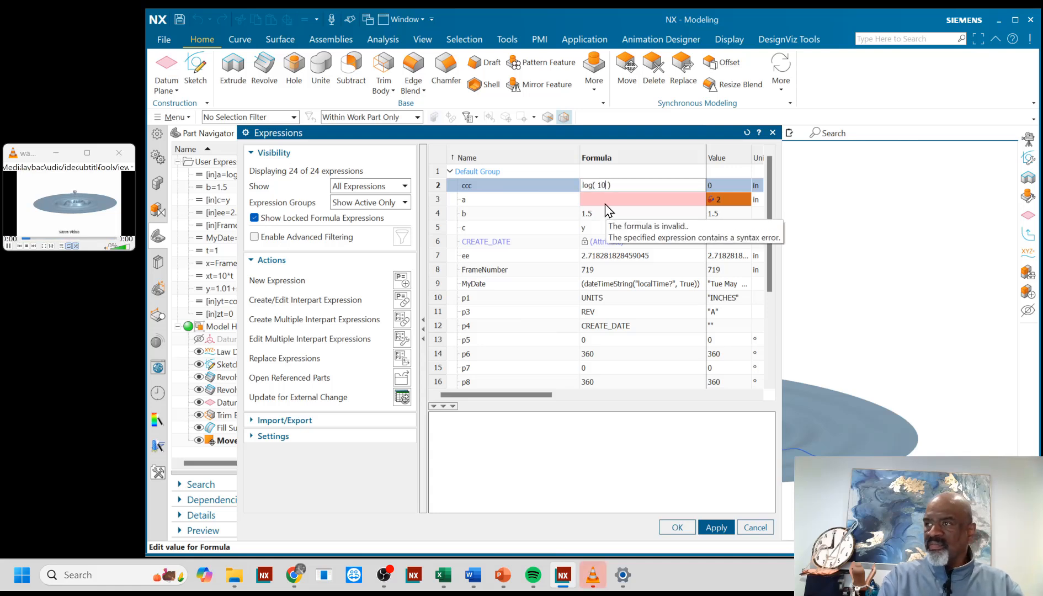
key(BackSpace)
text(0)
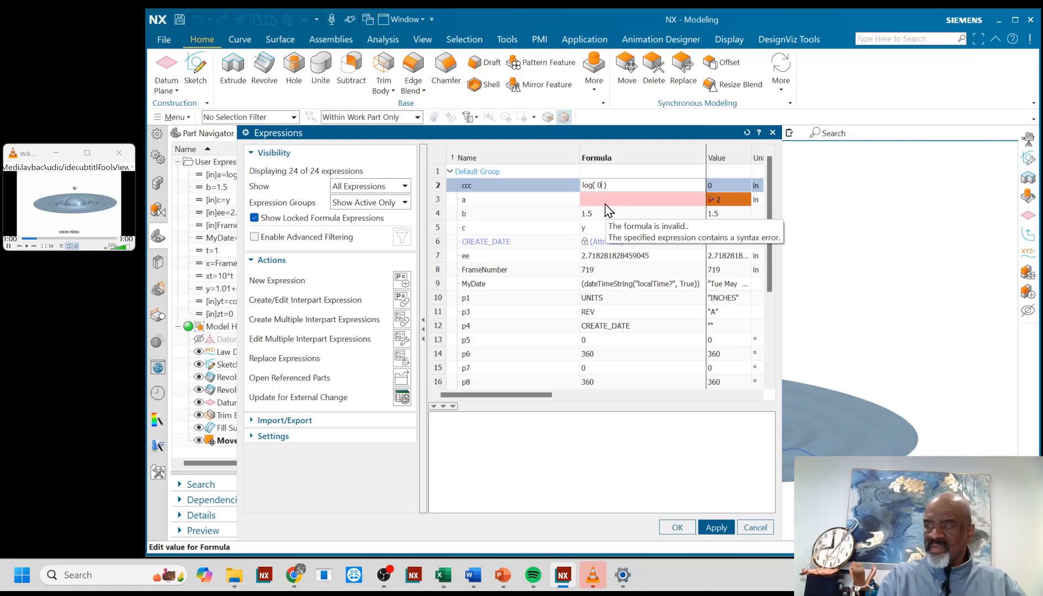
key(Return)
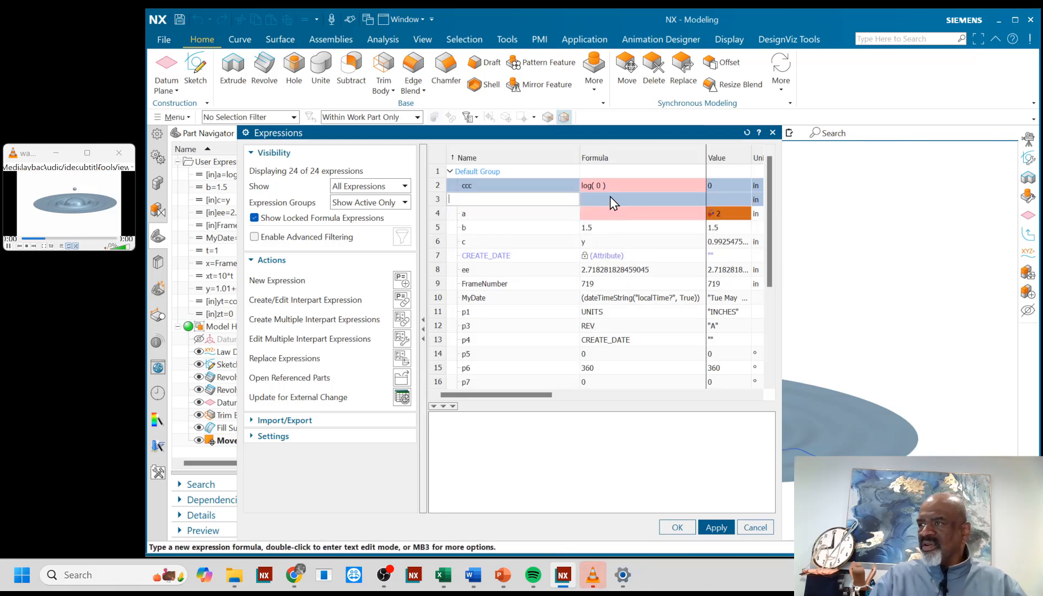
Step: Set the formula of ccc to log(10) and check its computed value
double_click(604, 186)
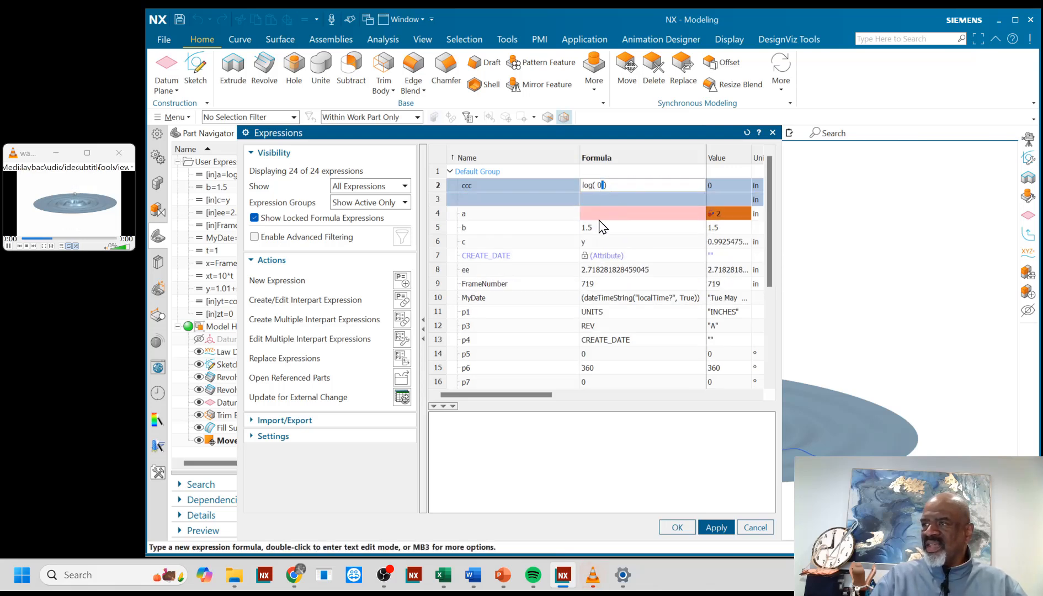
key(BackSpace)
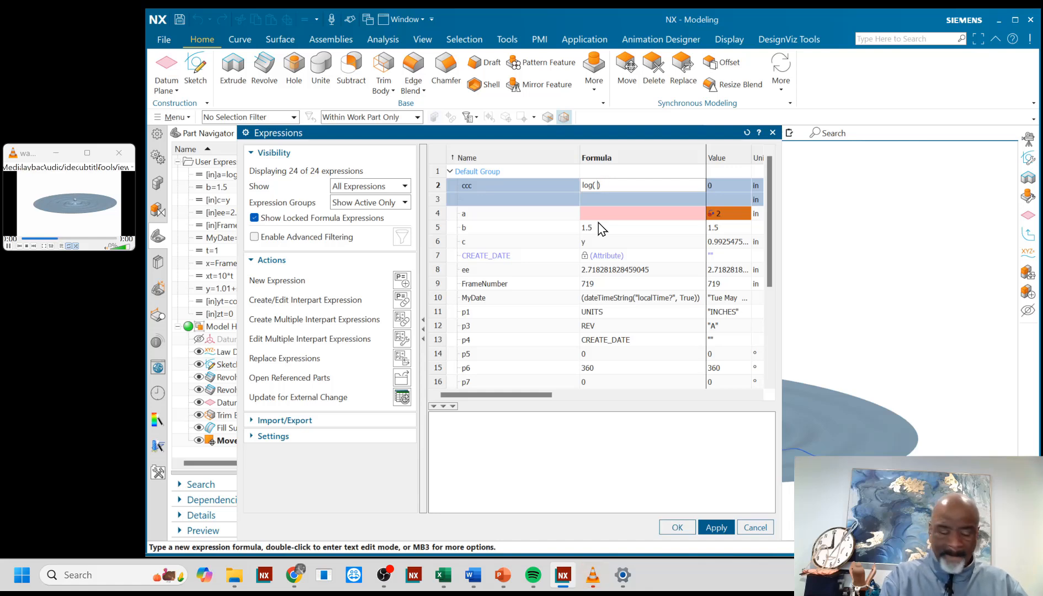
text(10)
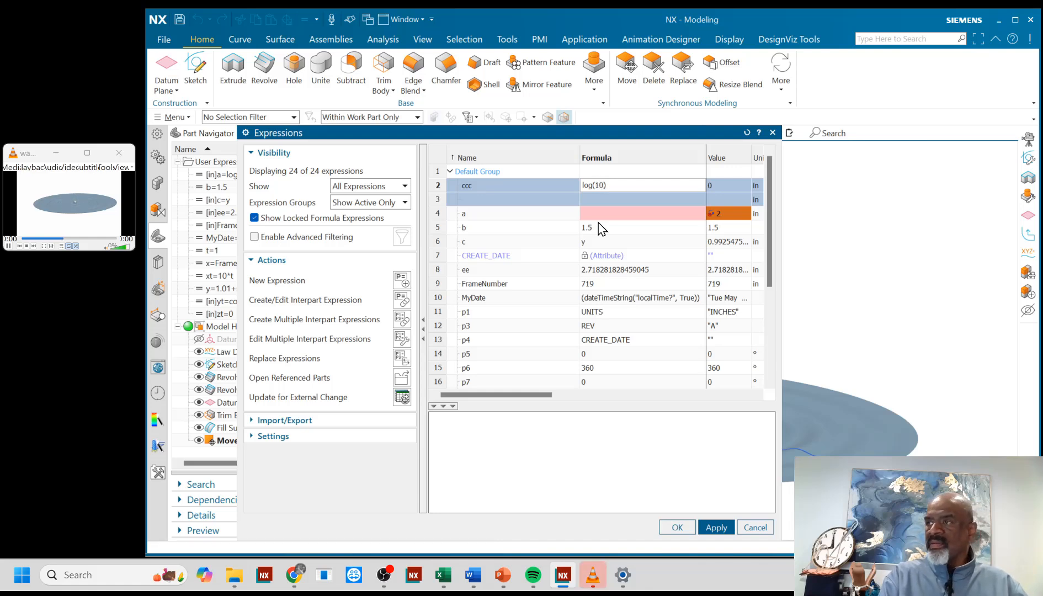
key(Return)
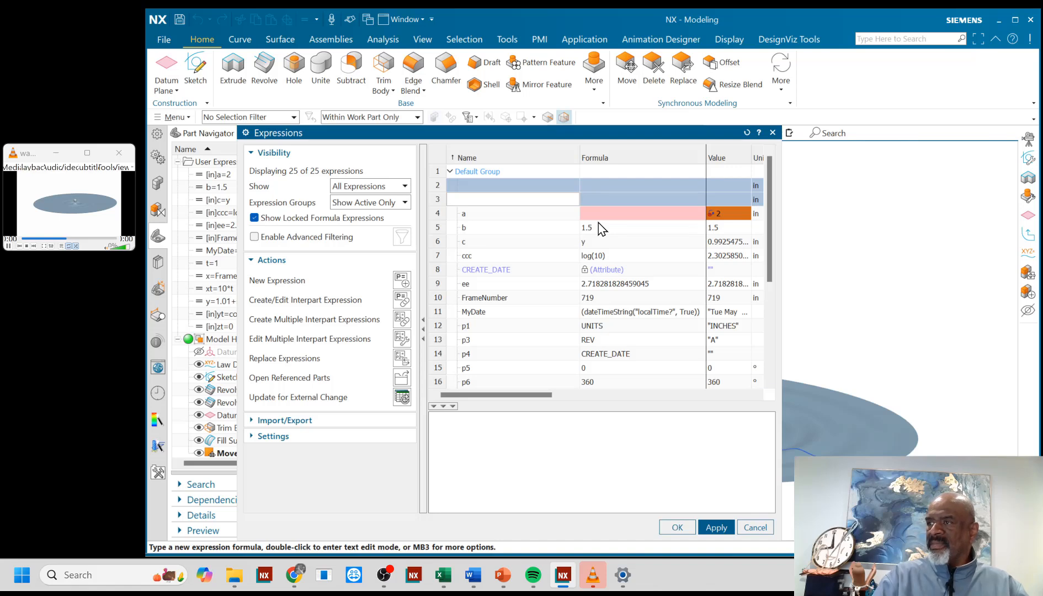
click(720, 257)
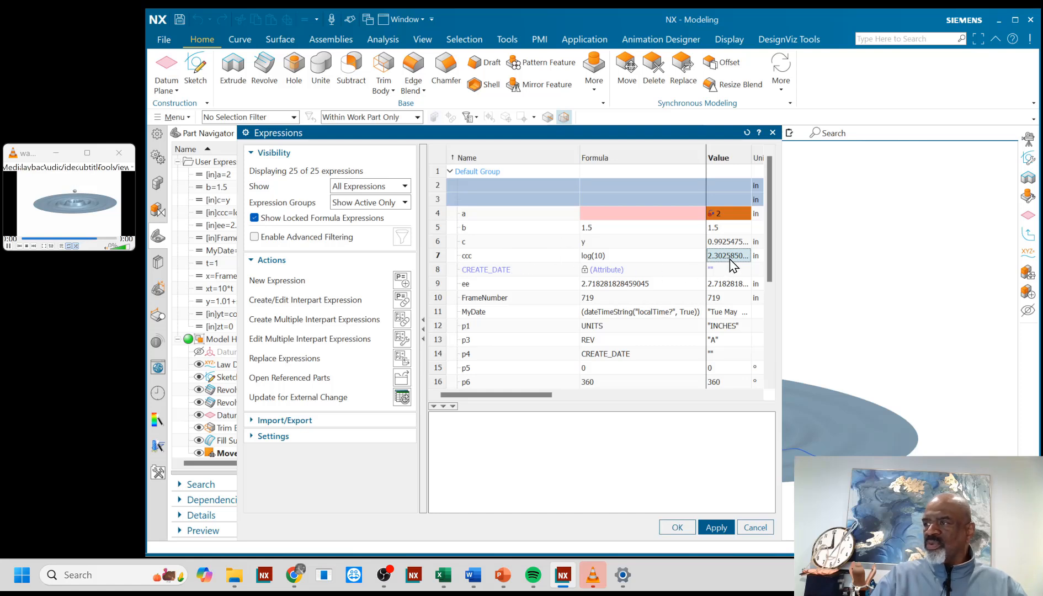
Step: Try to accept the expression table, dismiss the error, and close the expressions without preserving the changes
click(672, 527)
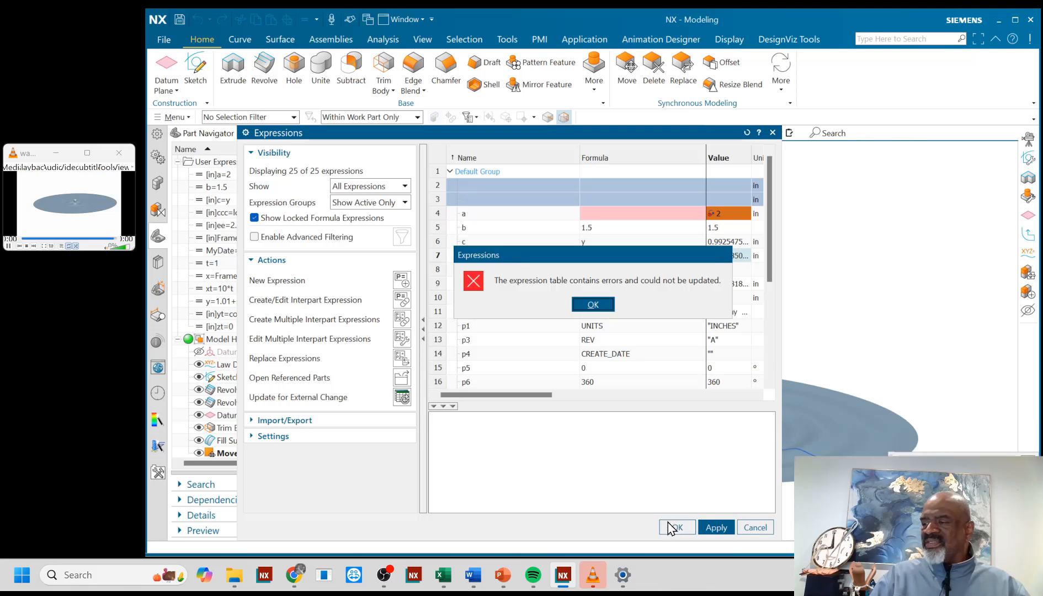
click(593, 304)
click(755, 528)
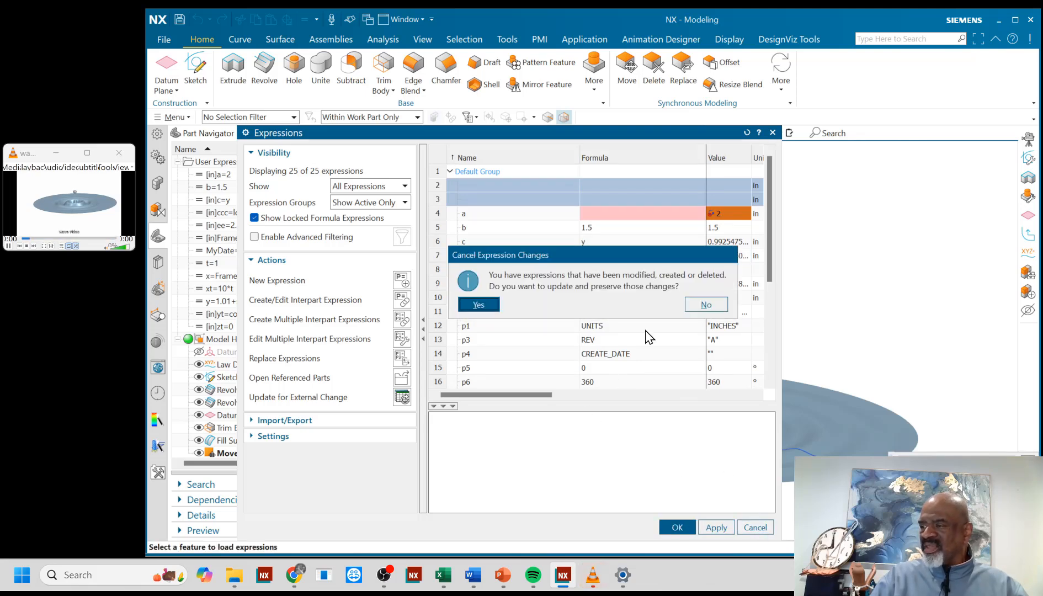
click(709, 305)
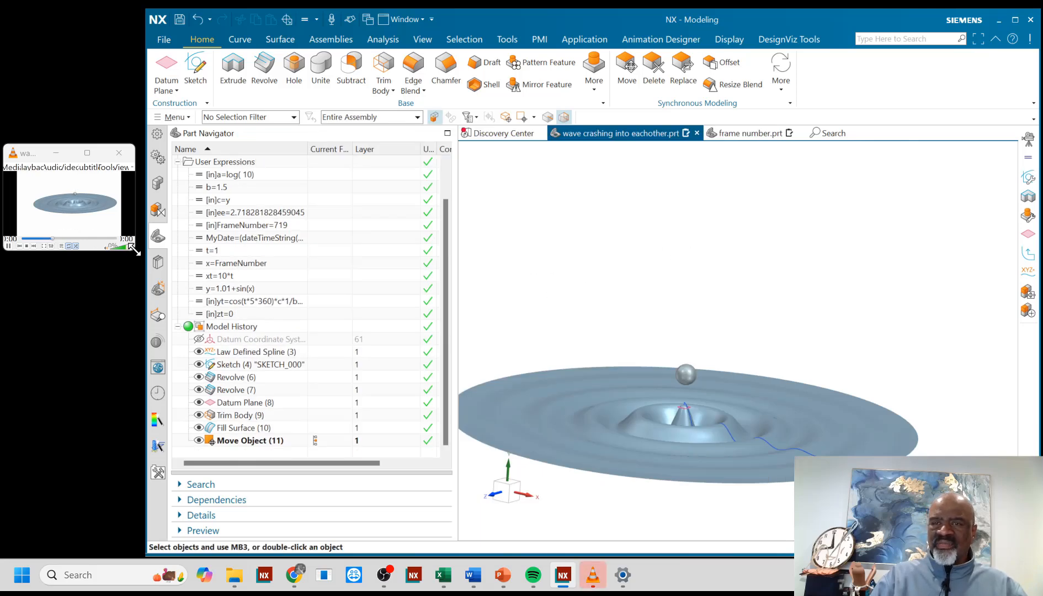
Step: Switch to the VLC media player and enlarge its window to view the wave video
drag(135, 252, 424, 443)
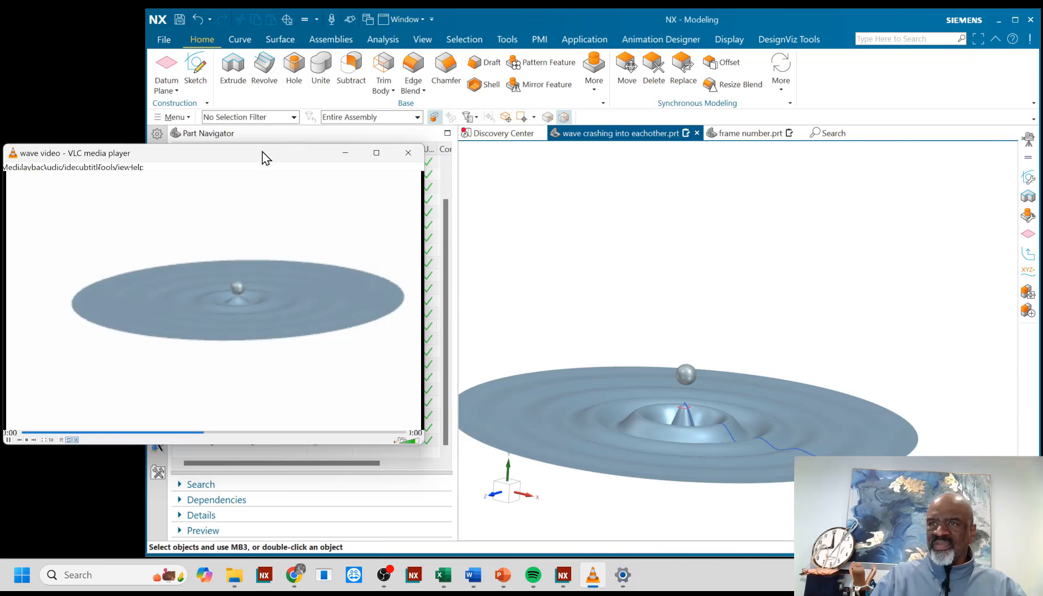
Step: Close the wave video in VLC media player and return to NX
drag(263, 156, 241, 177)
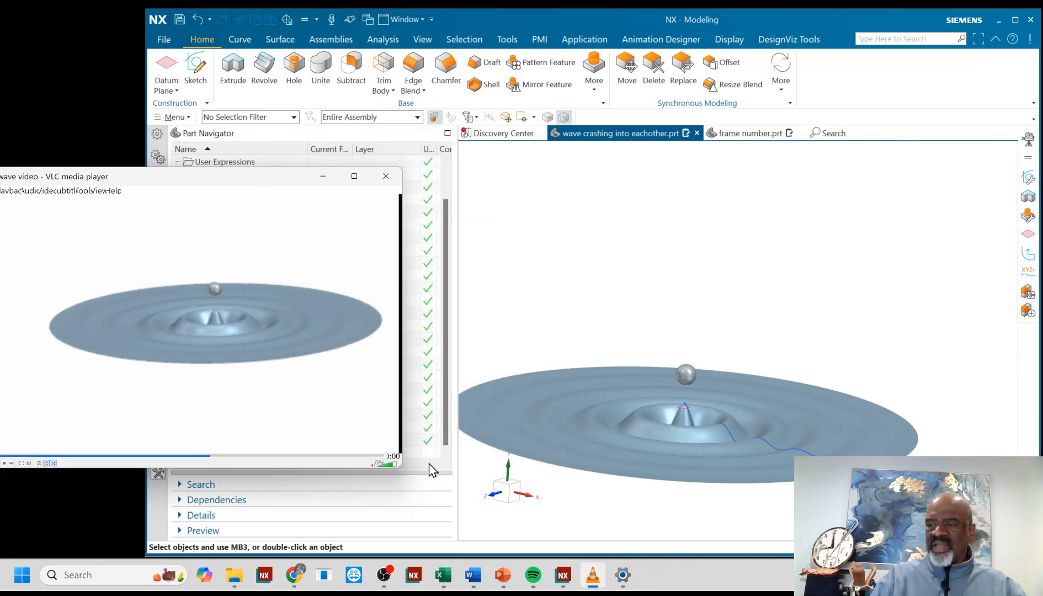
click(395, 174)
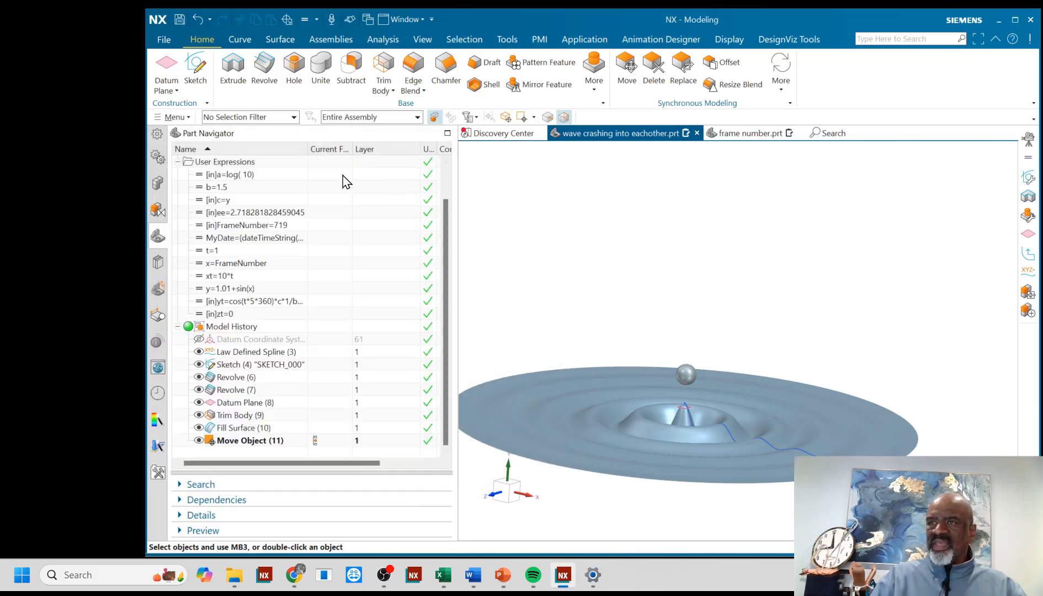
Step: Open the high quality image animation setup and review the animation parameters, keeping them as they are
click(176, 118)
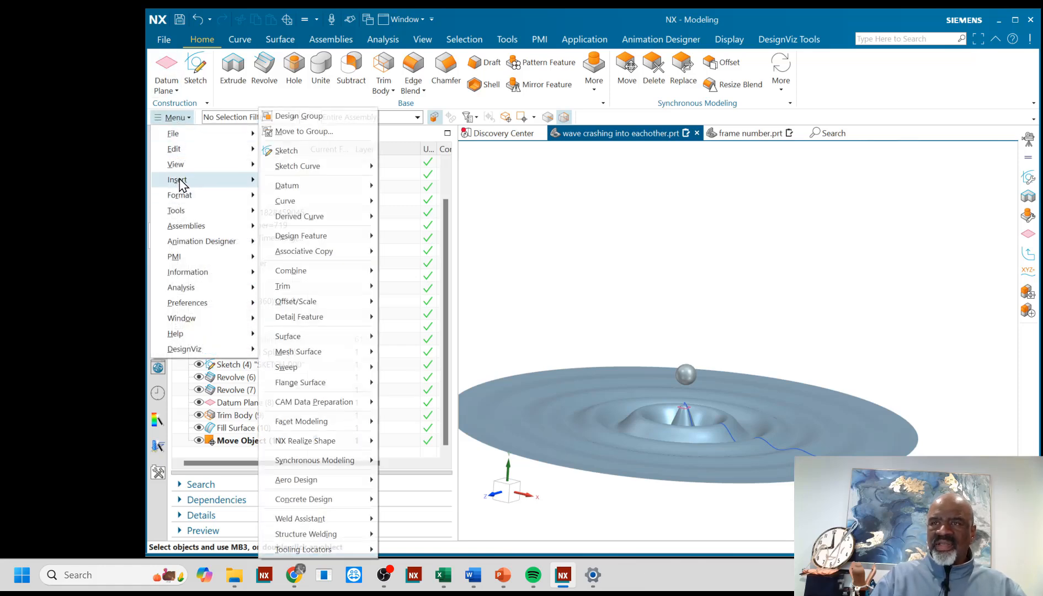
mouse_move(194, 170)
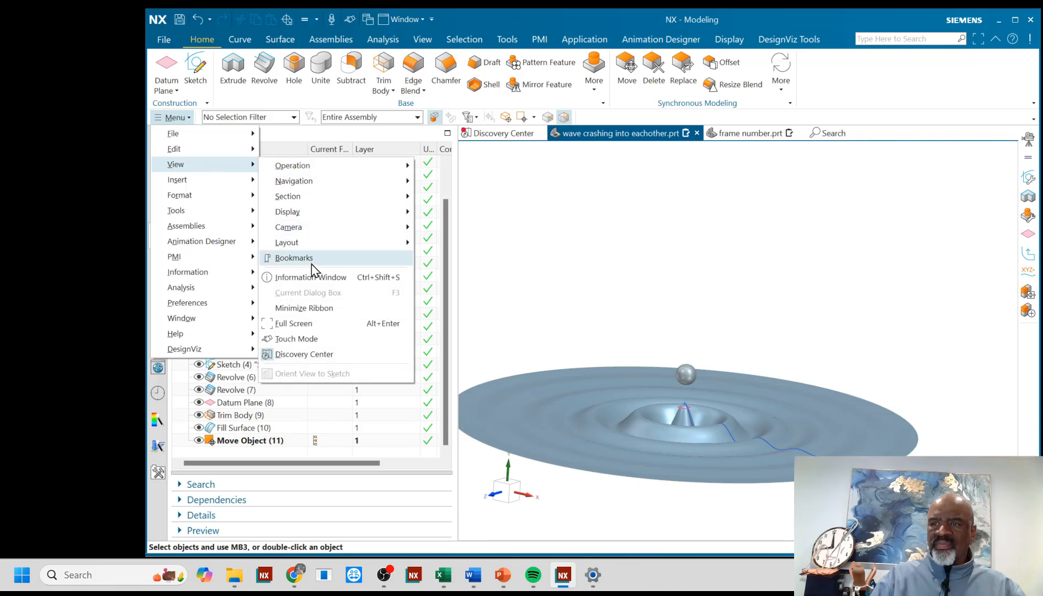
mouse_move(297, 219)
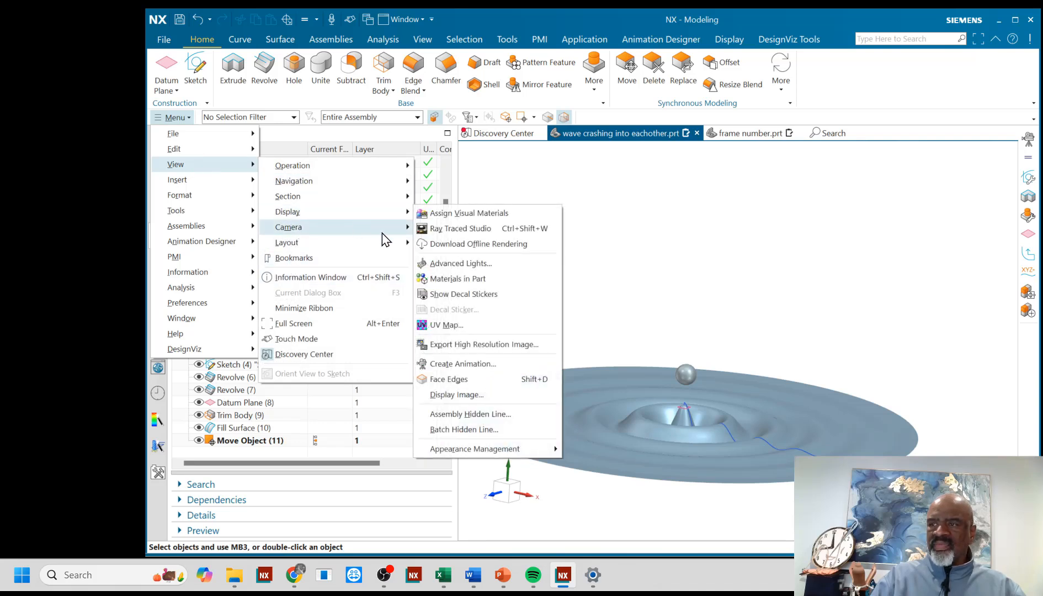
click(442, 365)
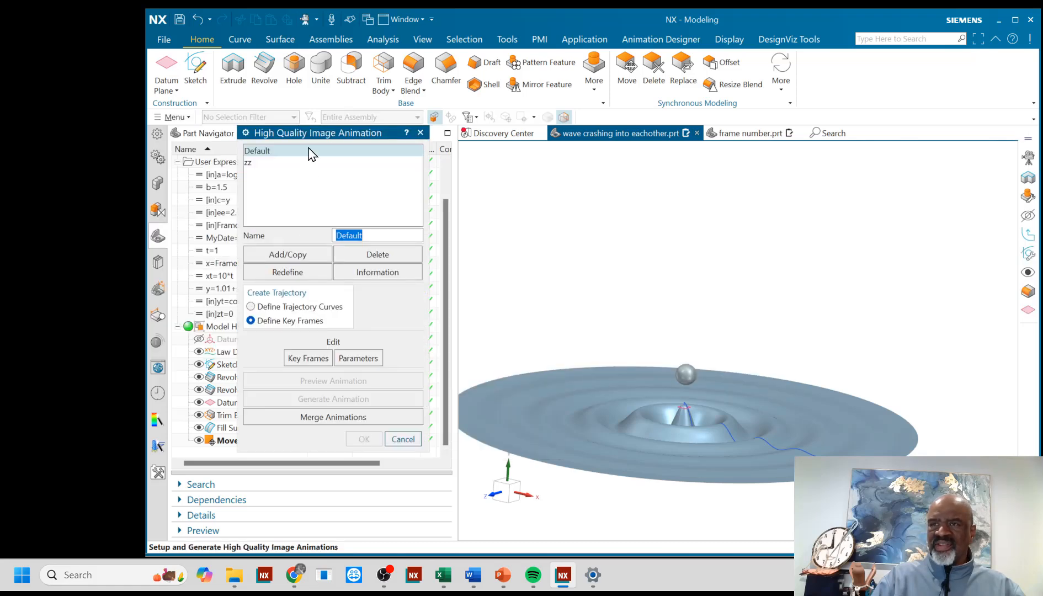
drag(392, 131, 355, 118)
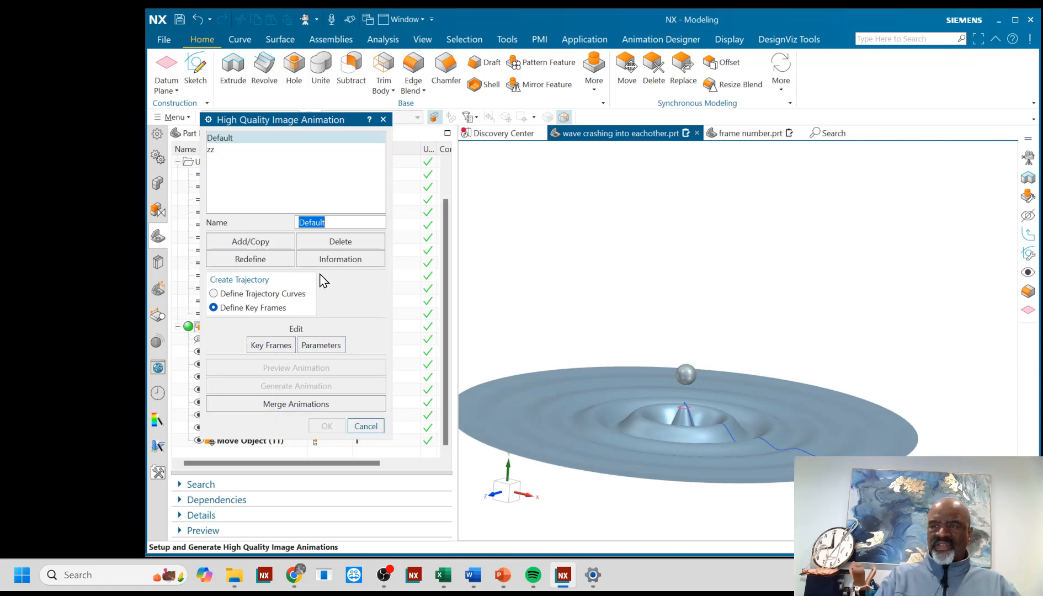
click(321, 346)
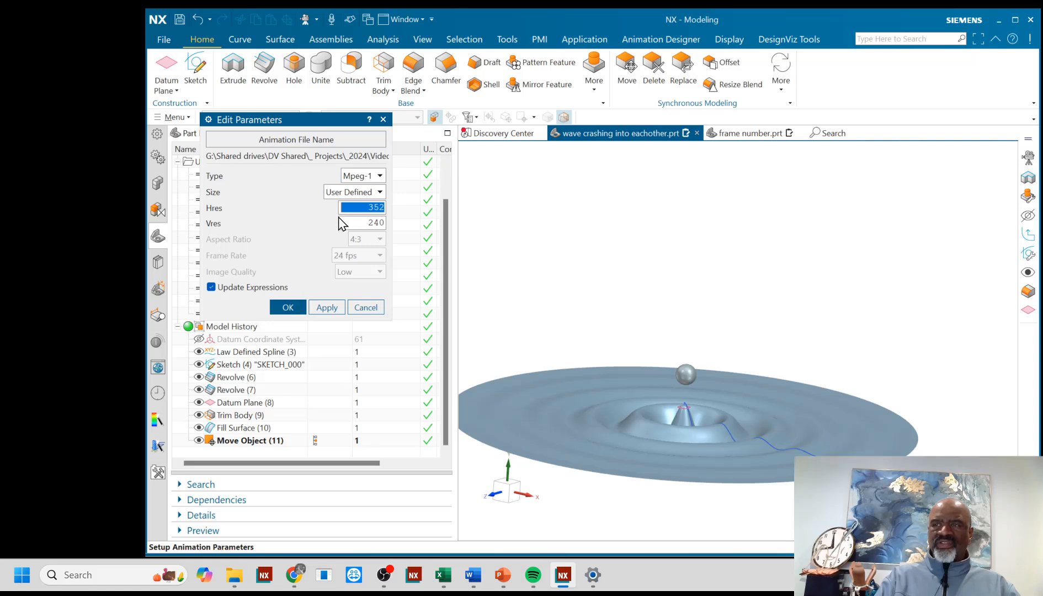
click(290, 311)
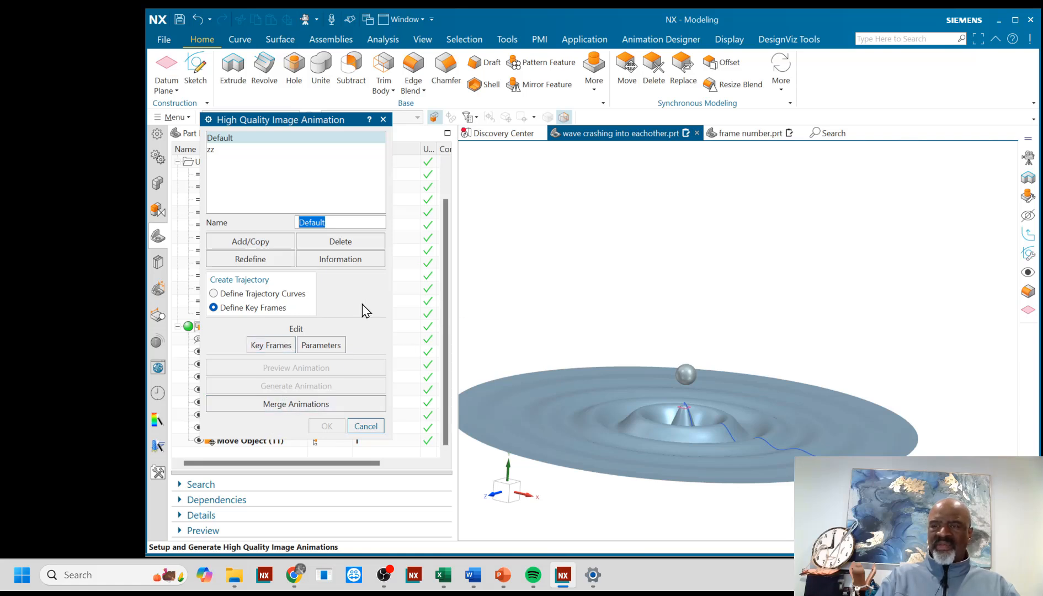
Step: Try to add copies of the Default and zz animations under their existing names, dismissing the errors
click(260, 244)
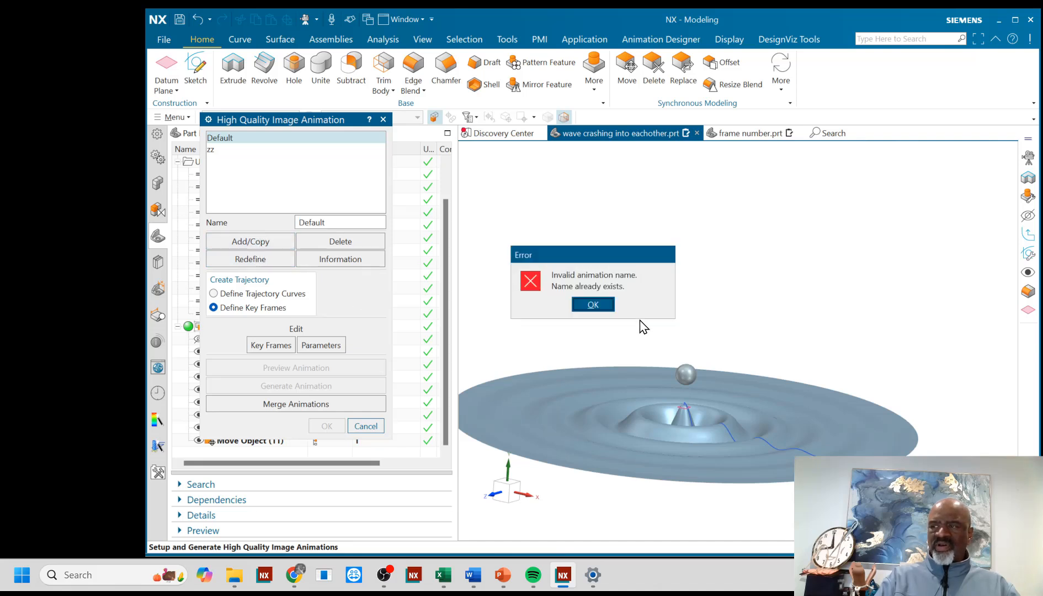
click(602, 307)
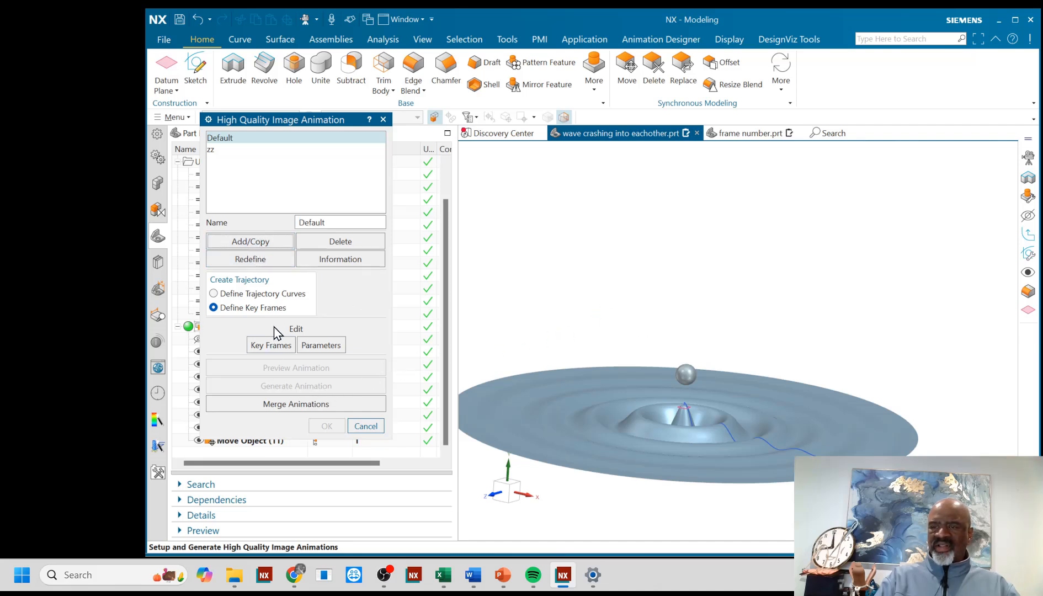
click(216, 152)
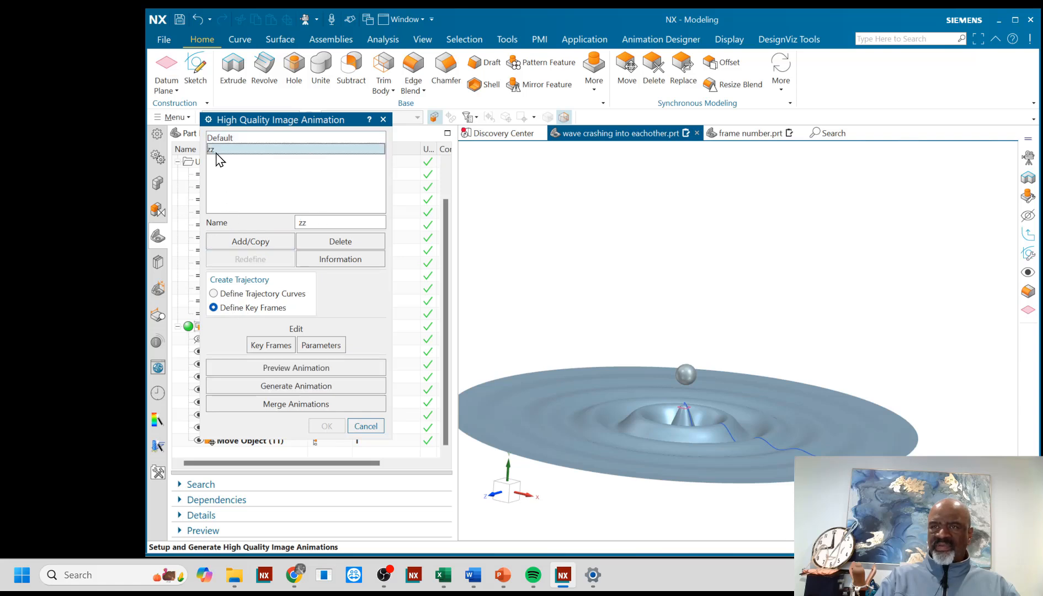
click(261, 244)
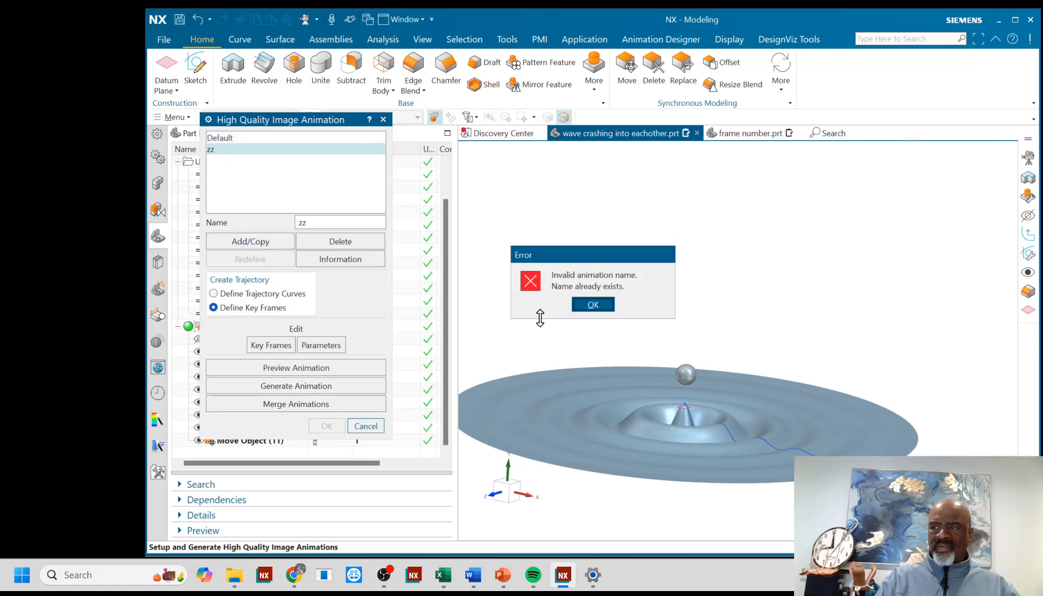
click(597, 305)
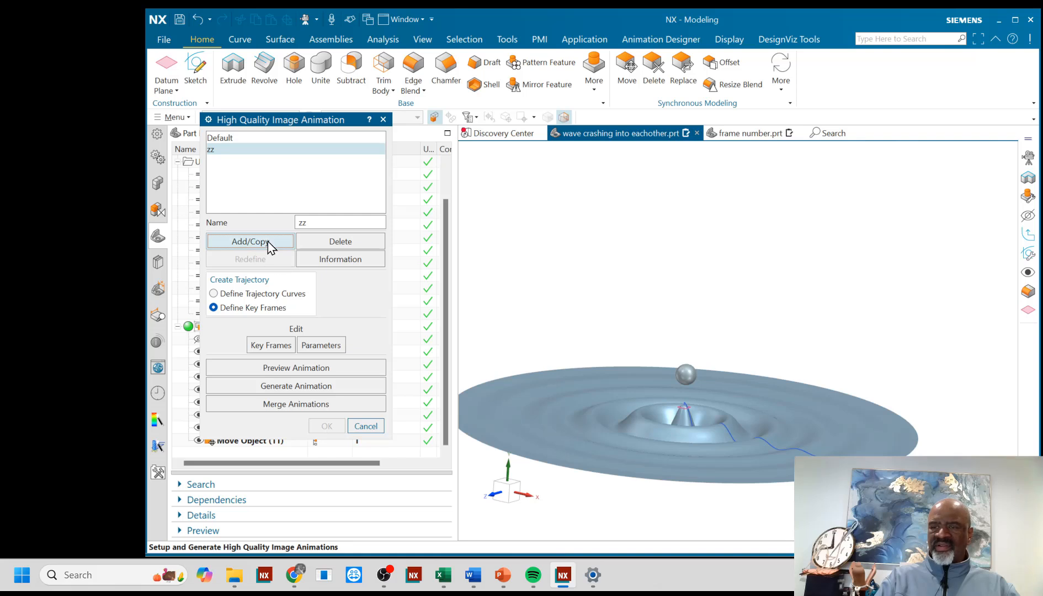
Step: Examine the zz animation's key frames Frame0 and a, including their step counts and blend factors
click(274, 346)
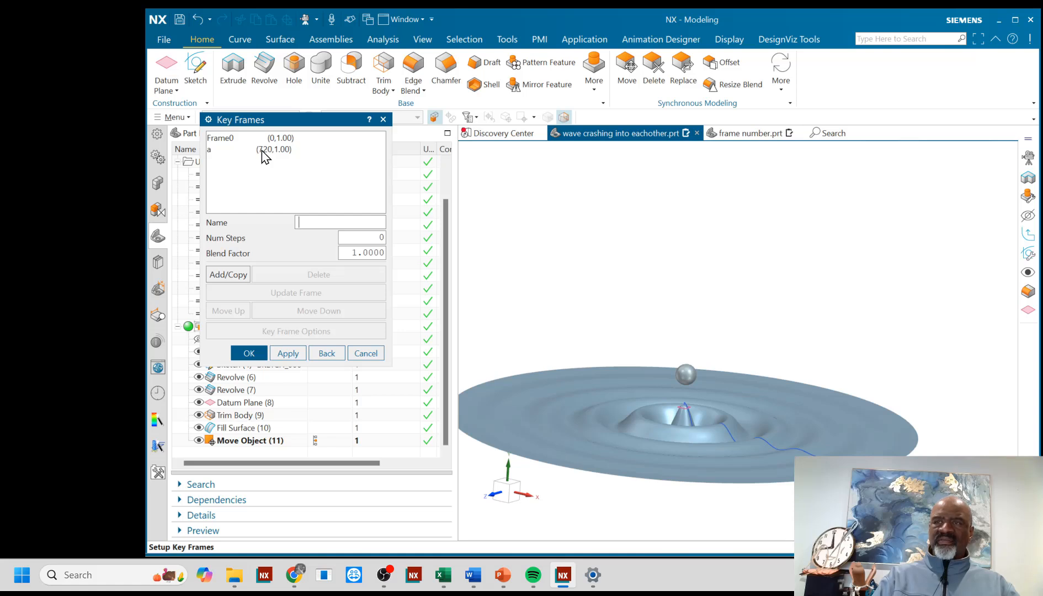
click(233, 153)
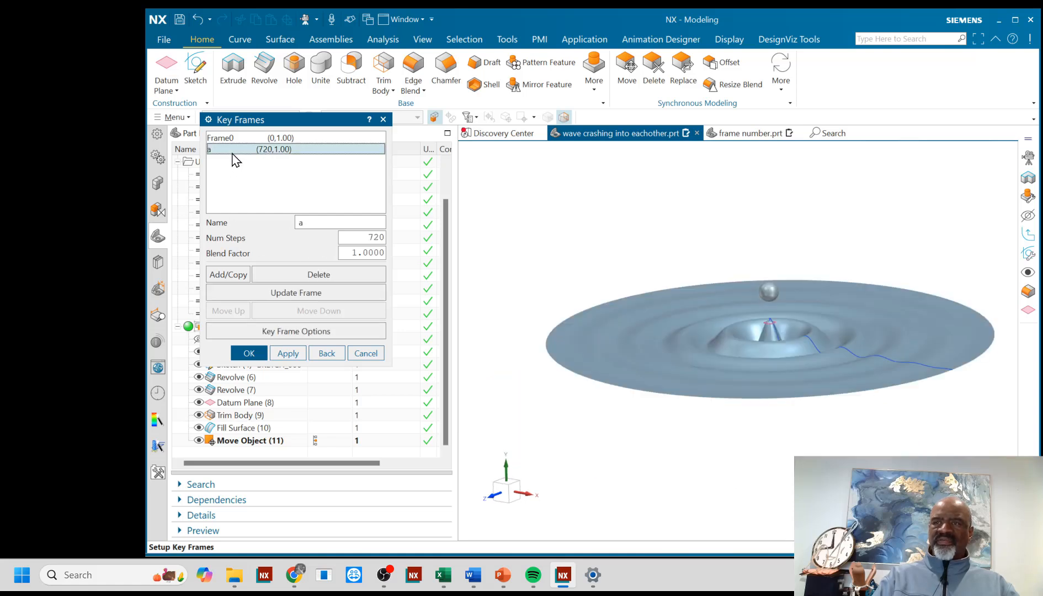
click(262, 137)
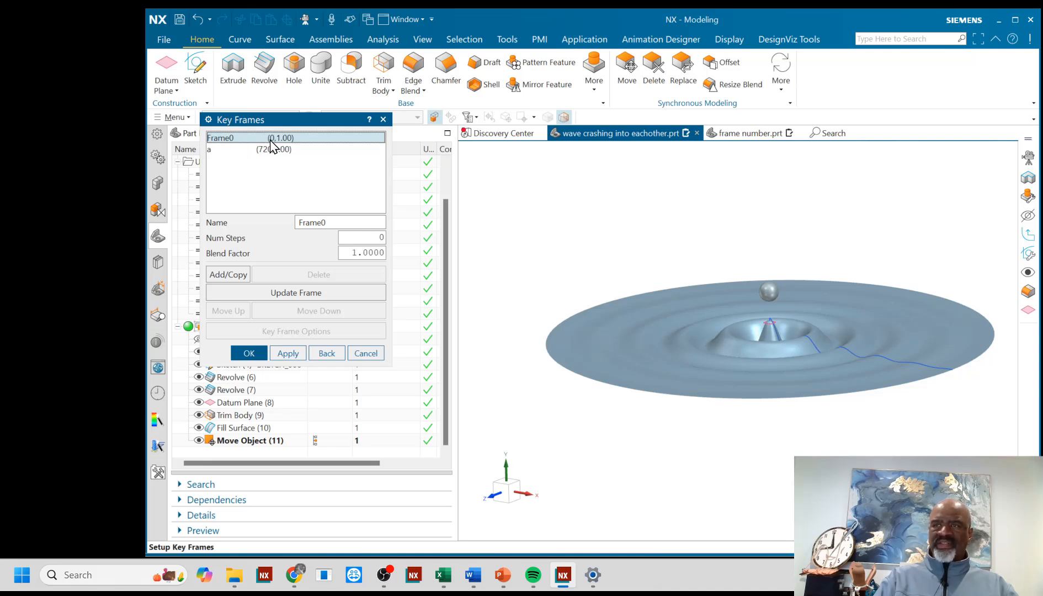
click(217, 150)
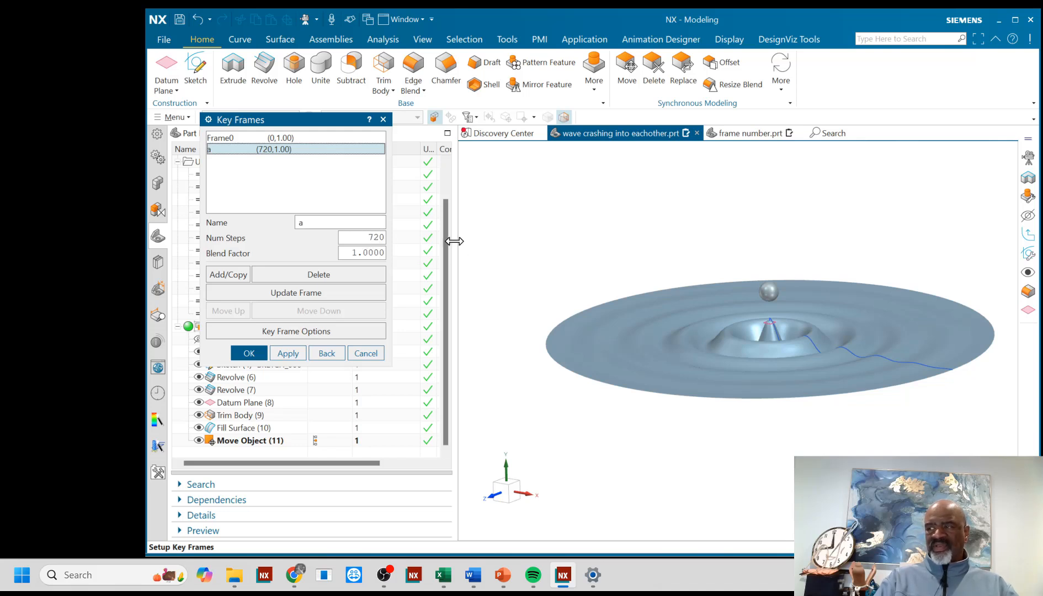
click(246, 353)
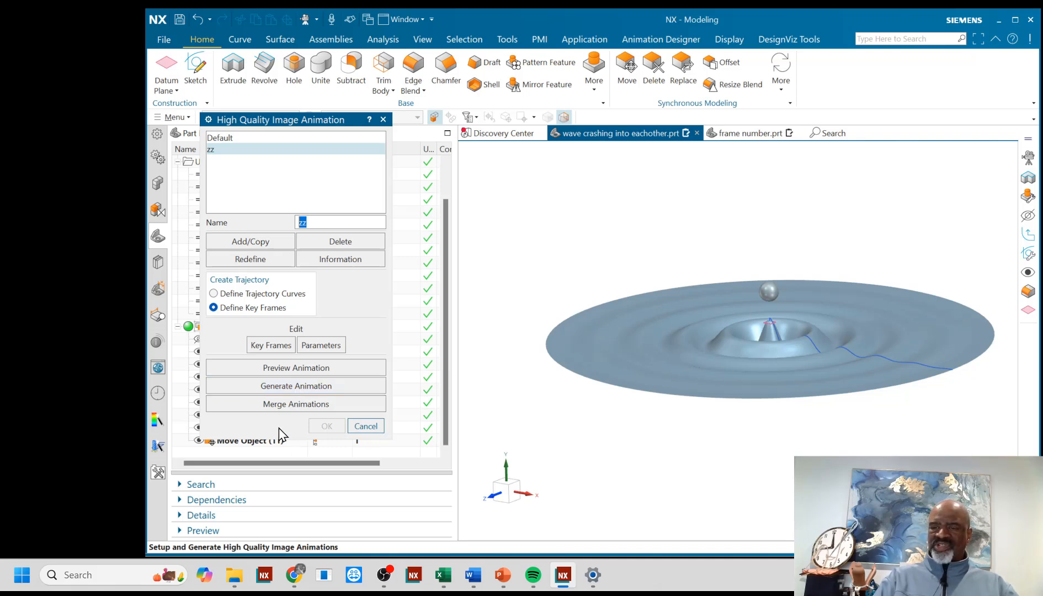
Step: Try to preview the zz animation and to copy the Default animation, dismissing the name errors
click(283, 370)
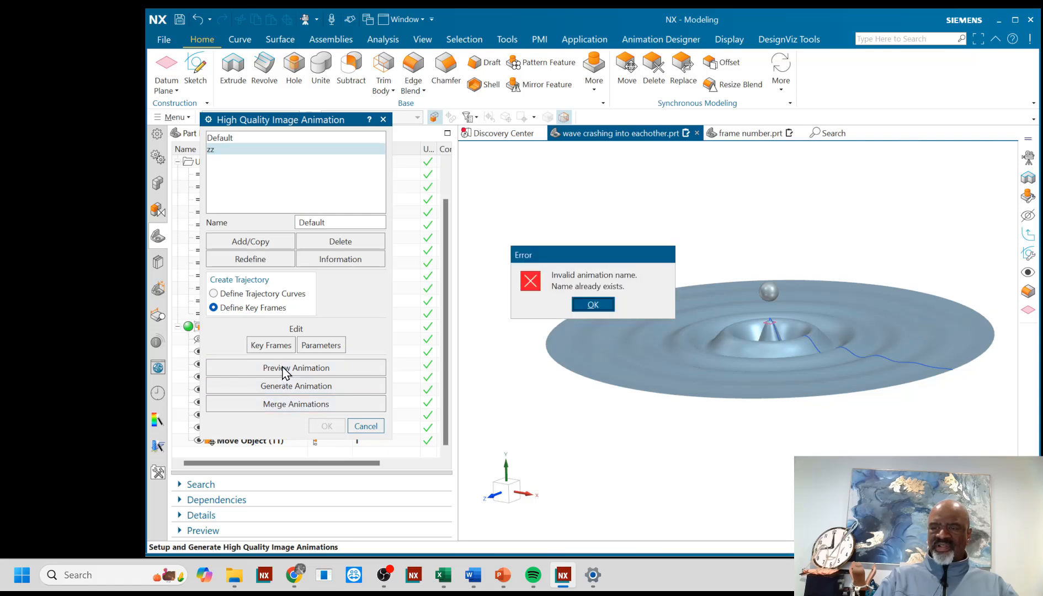
click(592, 305)
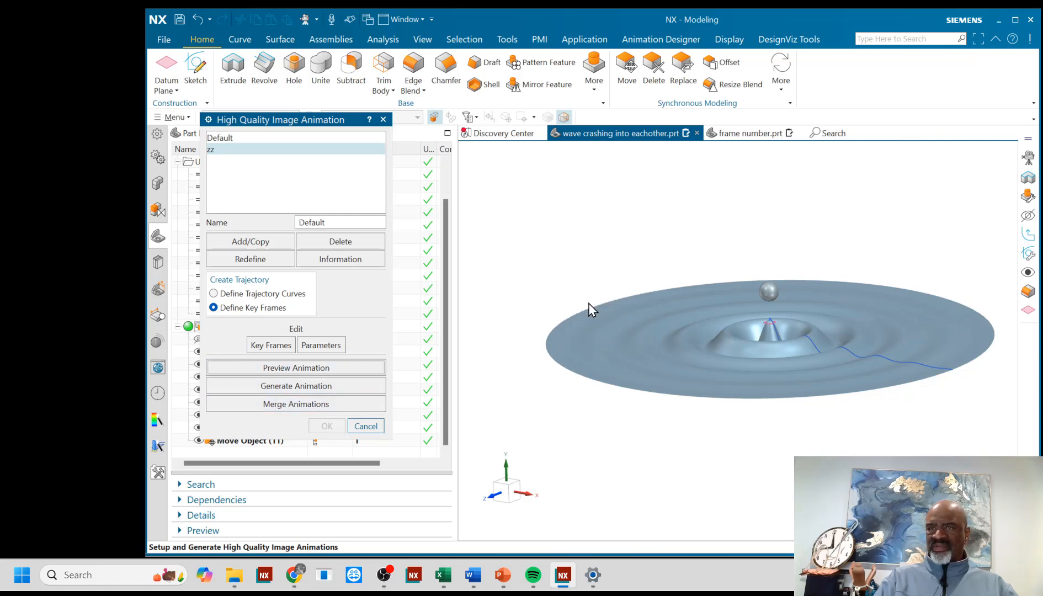
click(216, 138)
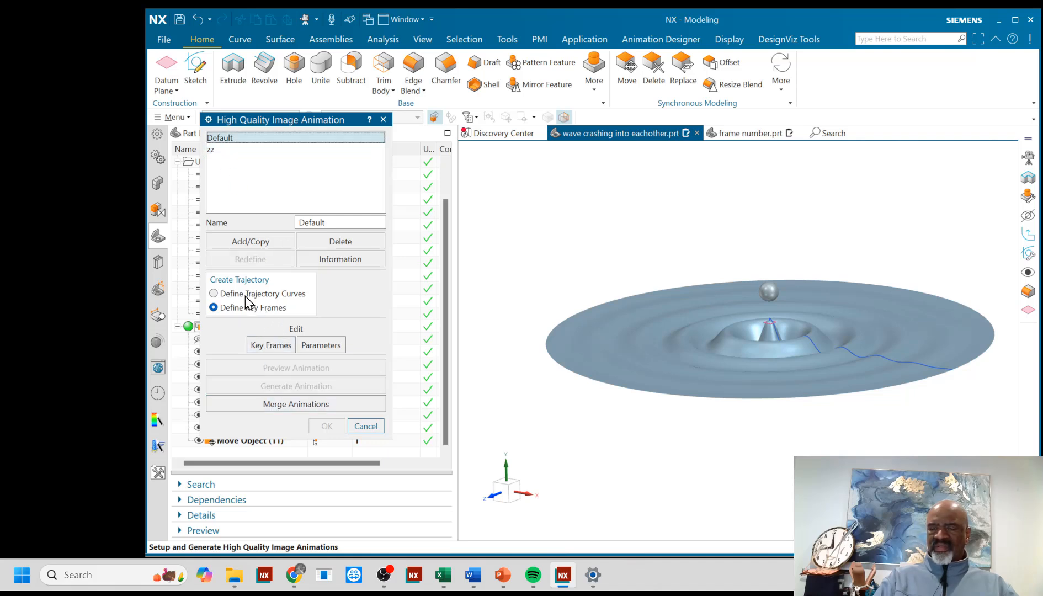
click(231, 244)
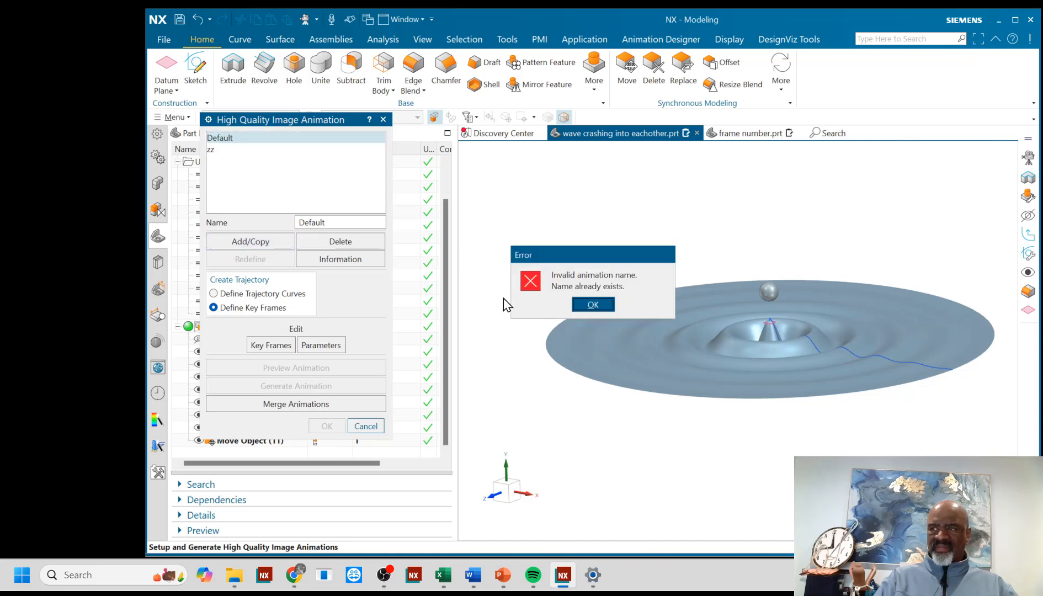
click(596, 303)
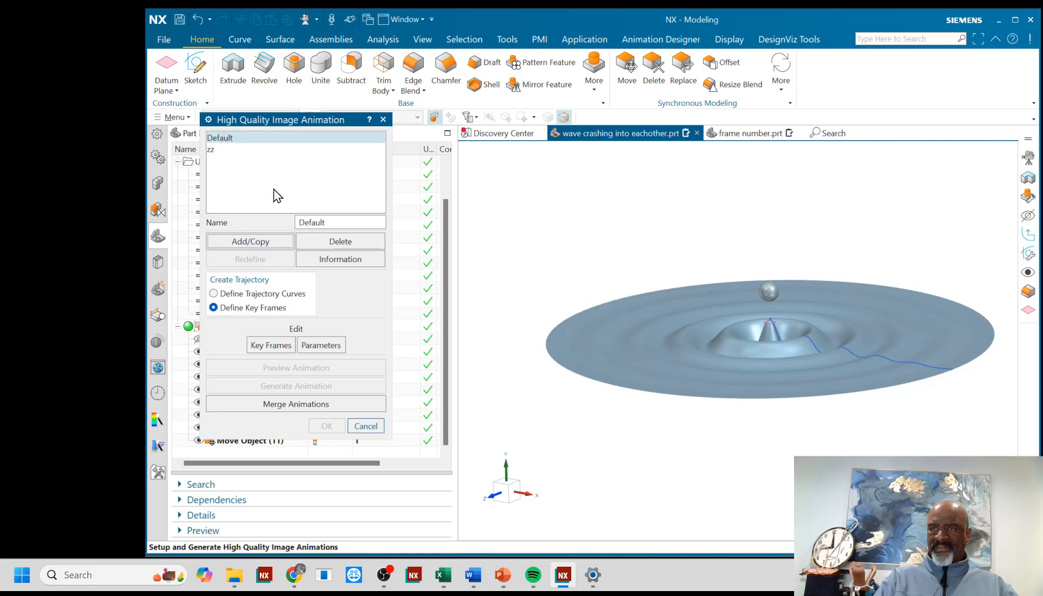
Step: Preview the zz animation through all its frames and close the preview
click(211, 149)
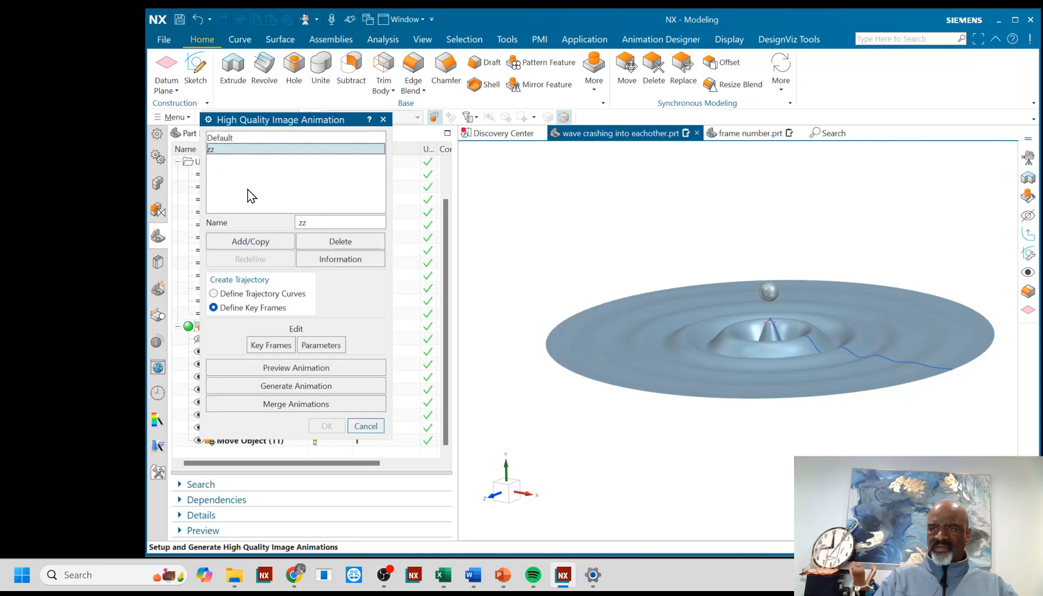
click(280, 369)
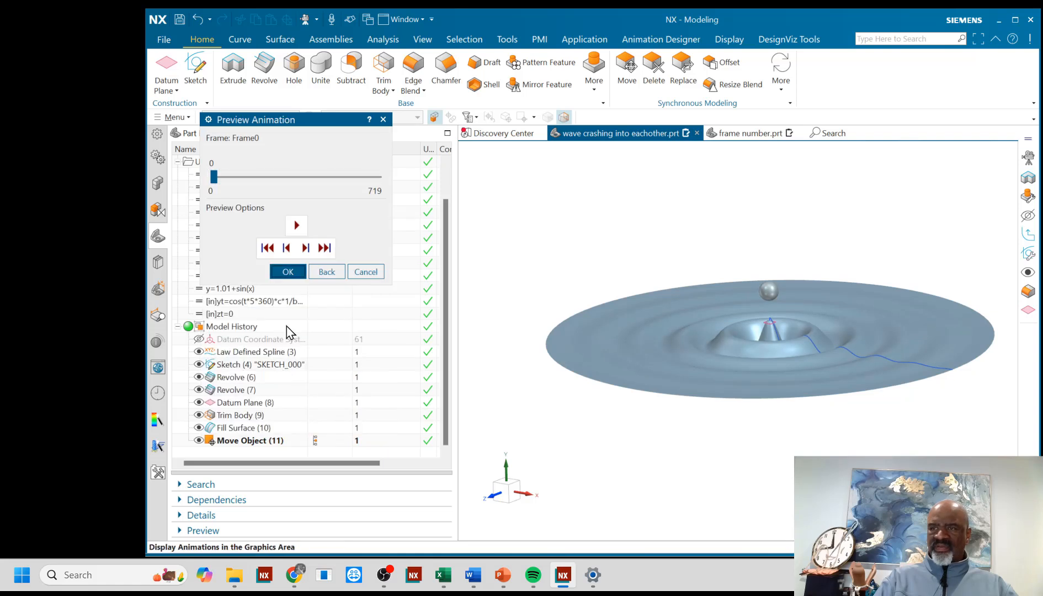
click(297, 226)
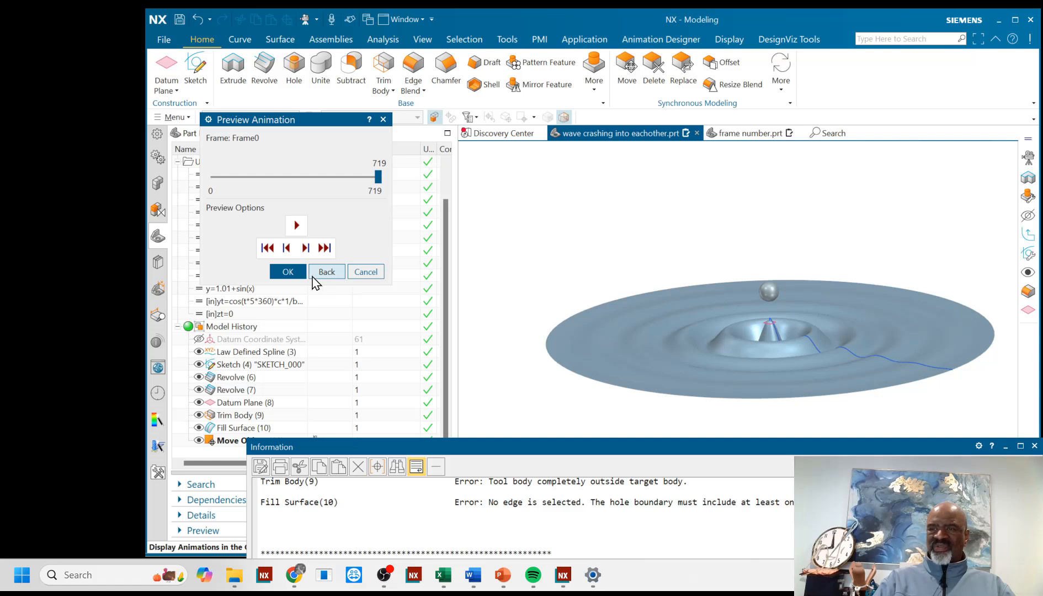
click(287, 274)
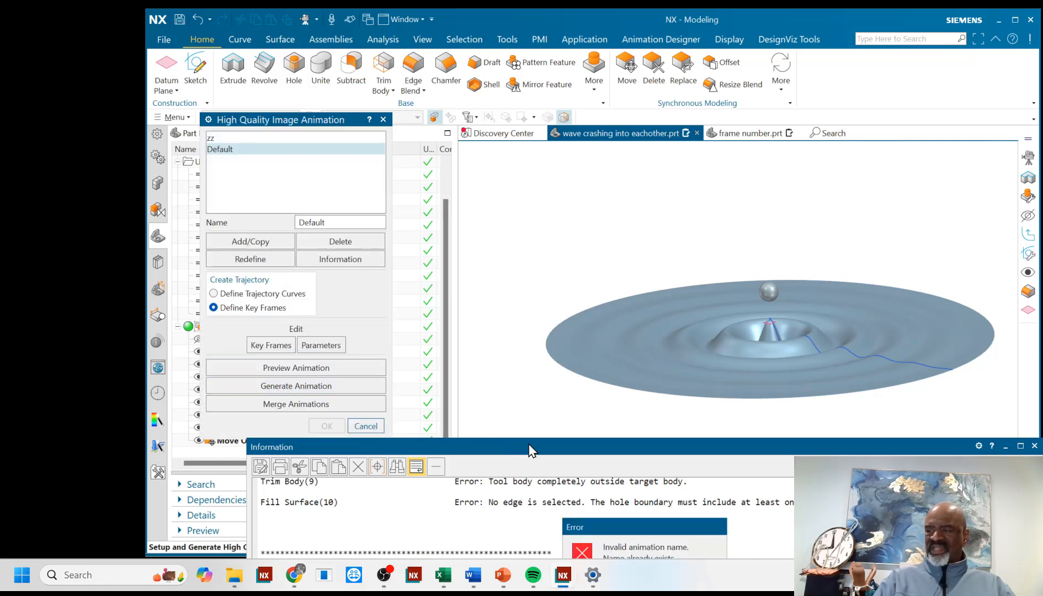
Step: View the update warning and failure report, dismiss the name error, and close both the report and the animation setup
drag(615, 445, 440, 250)
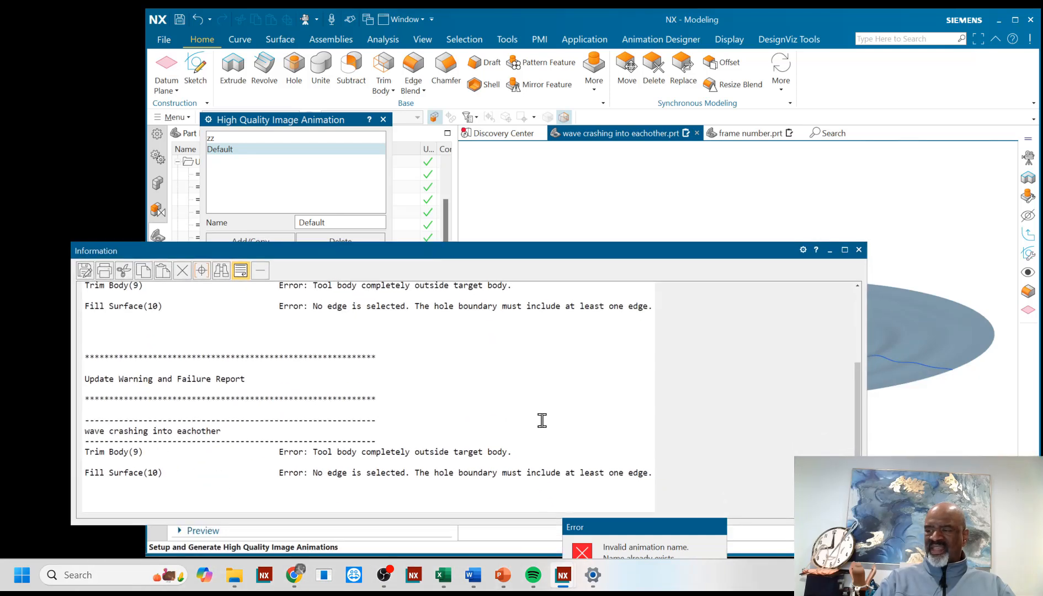
drag(638, 531, 517, 357)
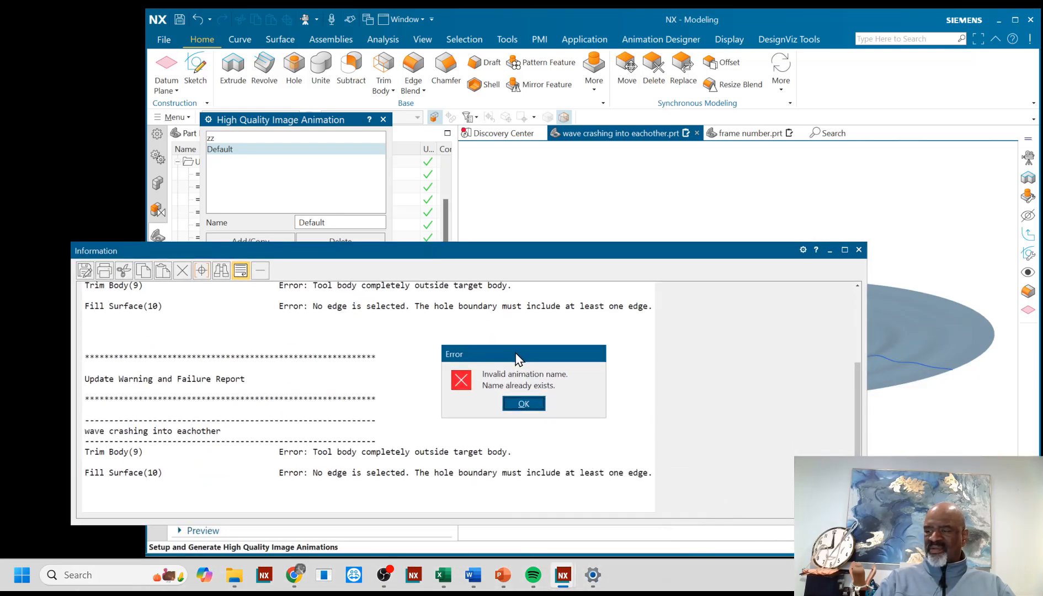
click(524, 404)
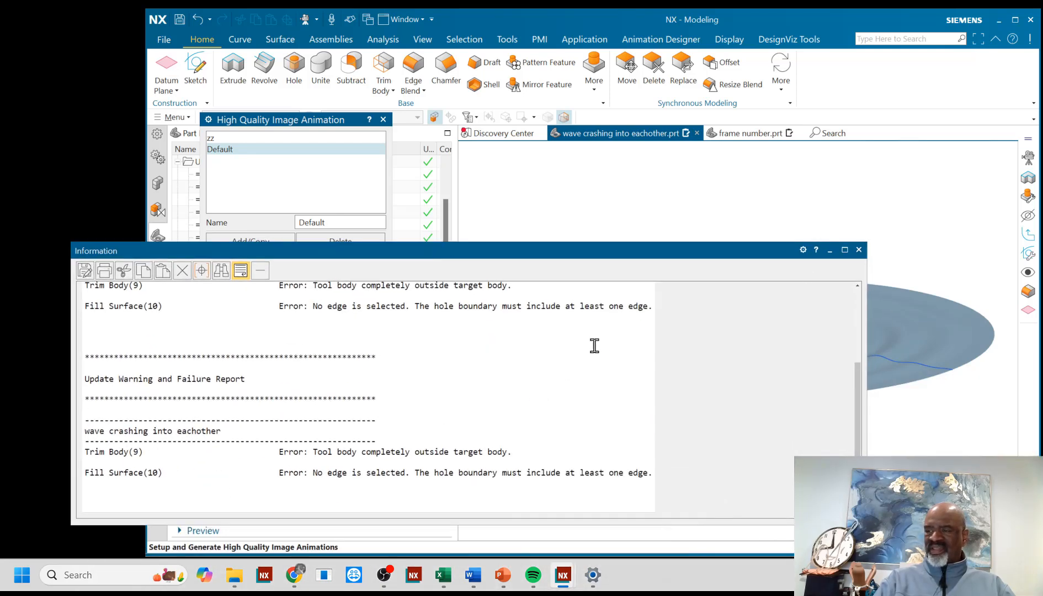
click(859, 250)
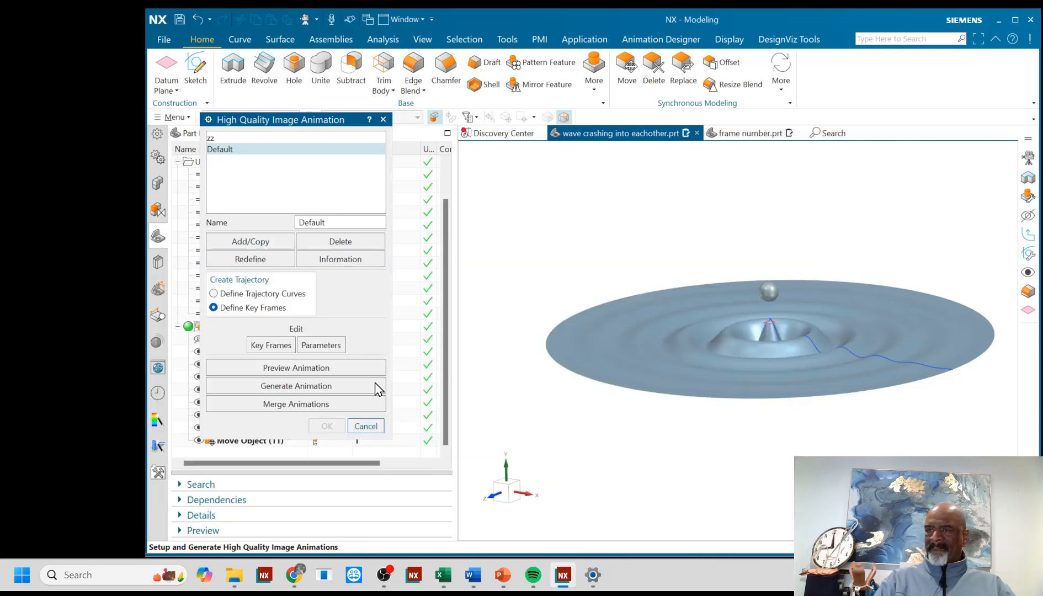
click(366, 426)
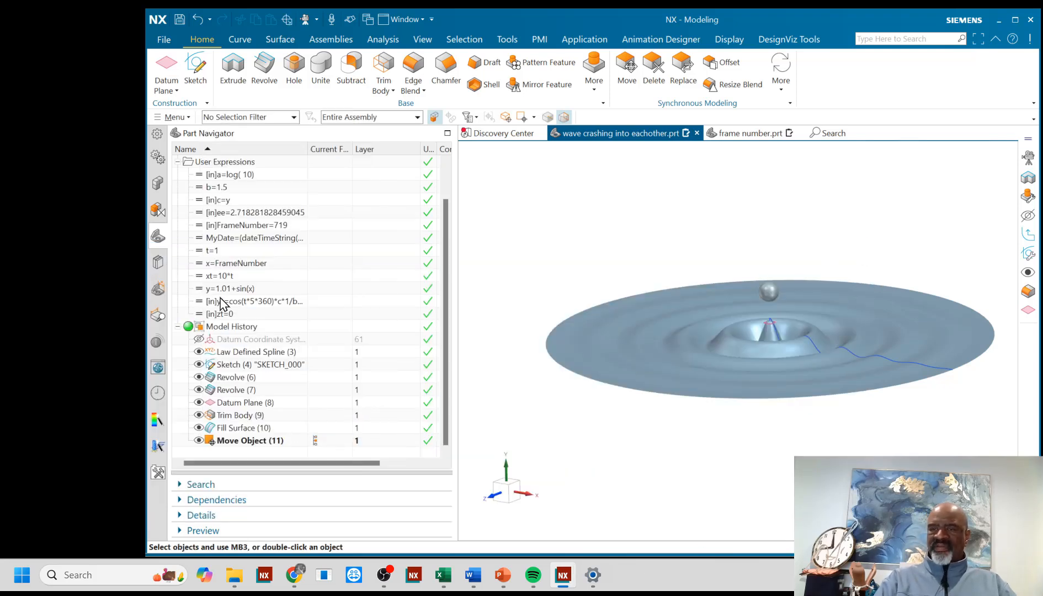
Step: Delete the Trim Body (9), Fill Surface (10) and Move Object (11) features from the model history
click(240, 416)
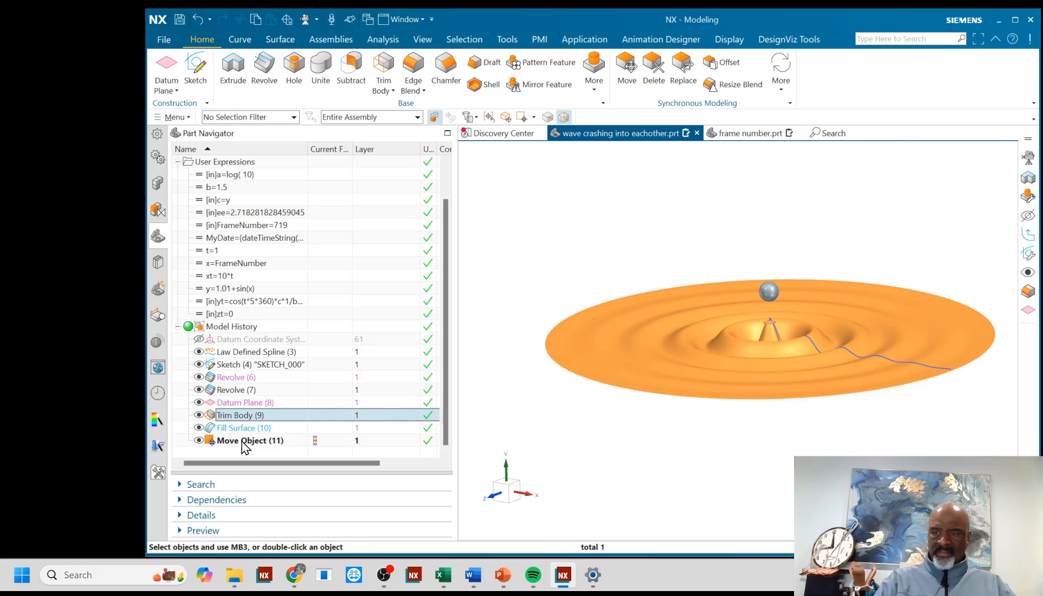
shift+click(243, 441)
right_click(242, 421)
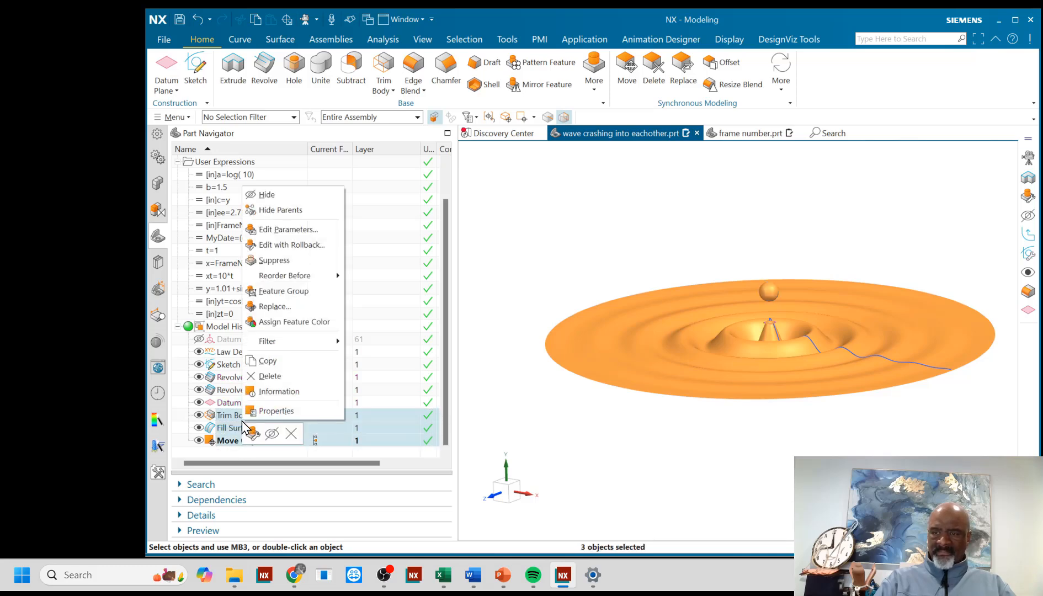
click(269, 376)
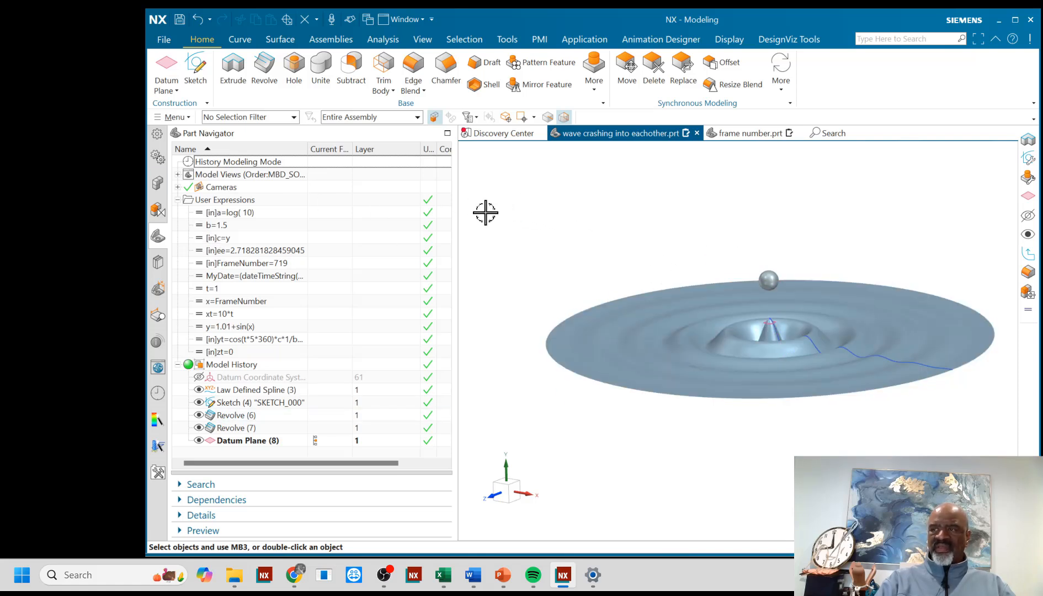
Step: Open the High Quality Image Animation setup and delete the zz animation
click(174, 118)
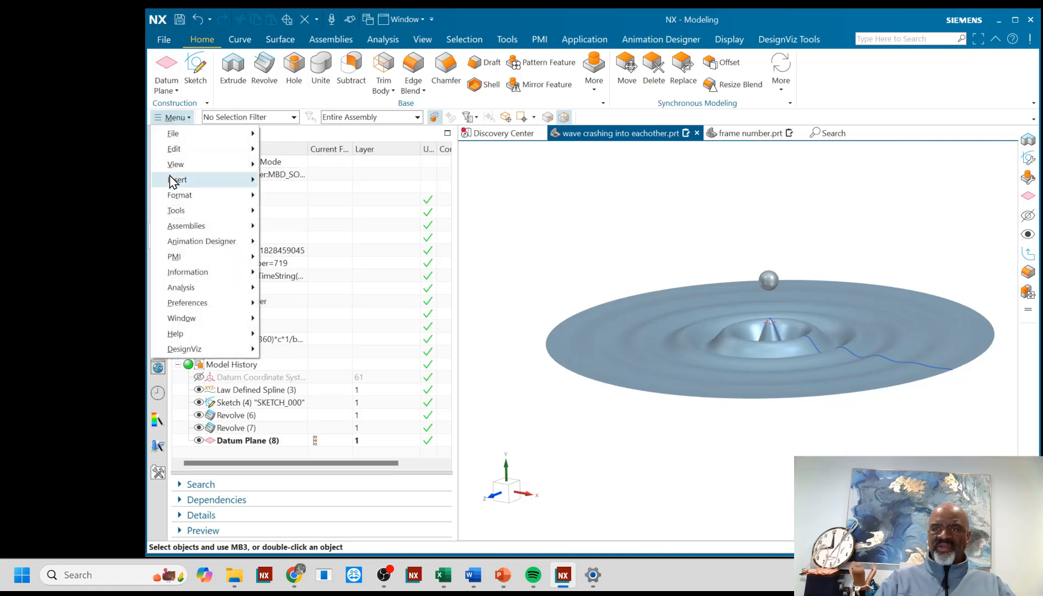
mouse_move(177, 166)
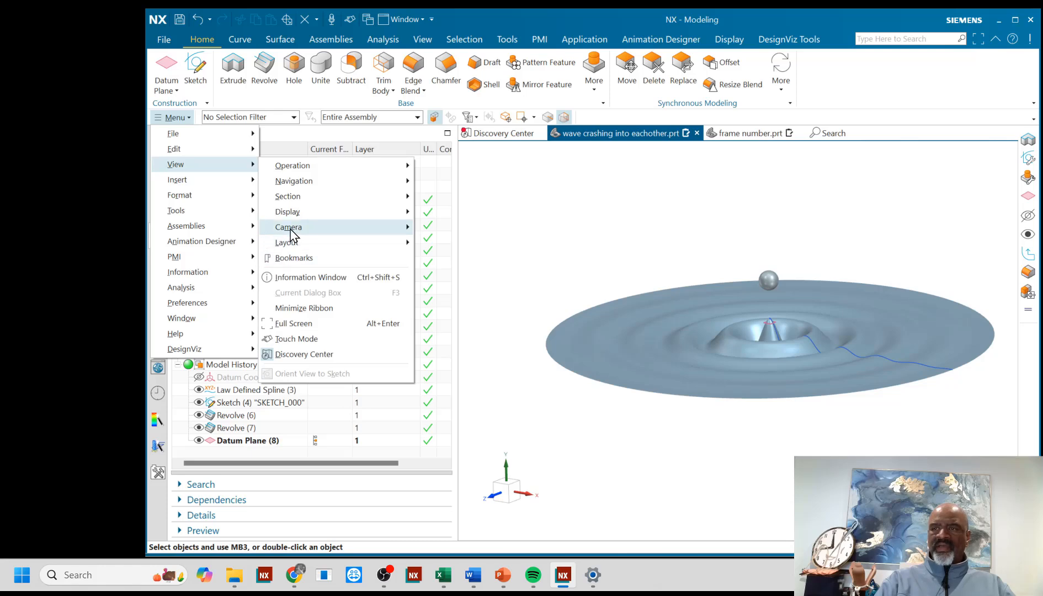
mouse_move(312, 214)
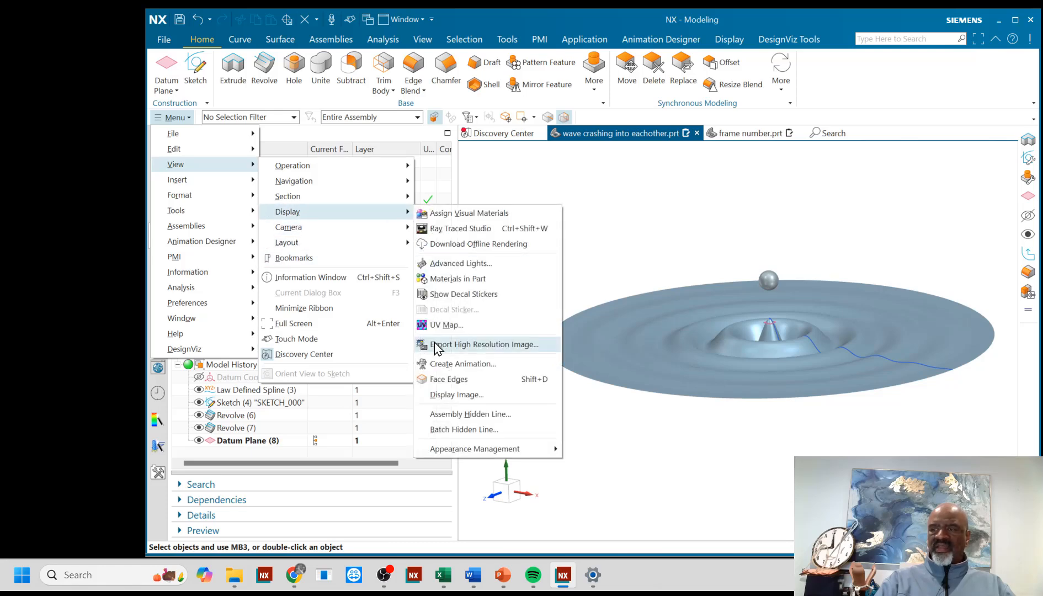
click(450, 366)
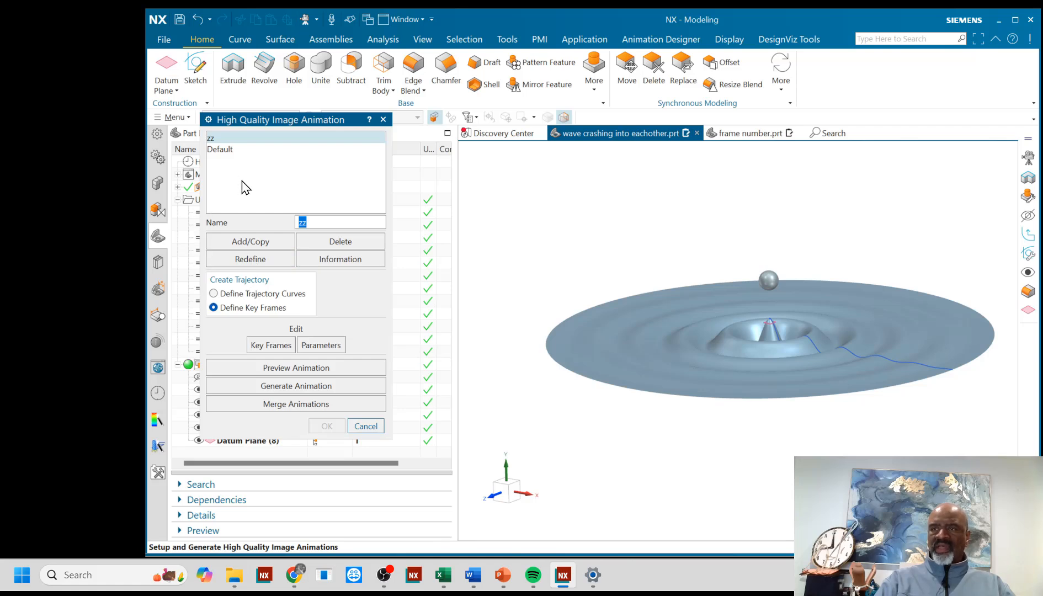
click(339, 240)
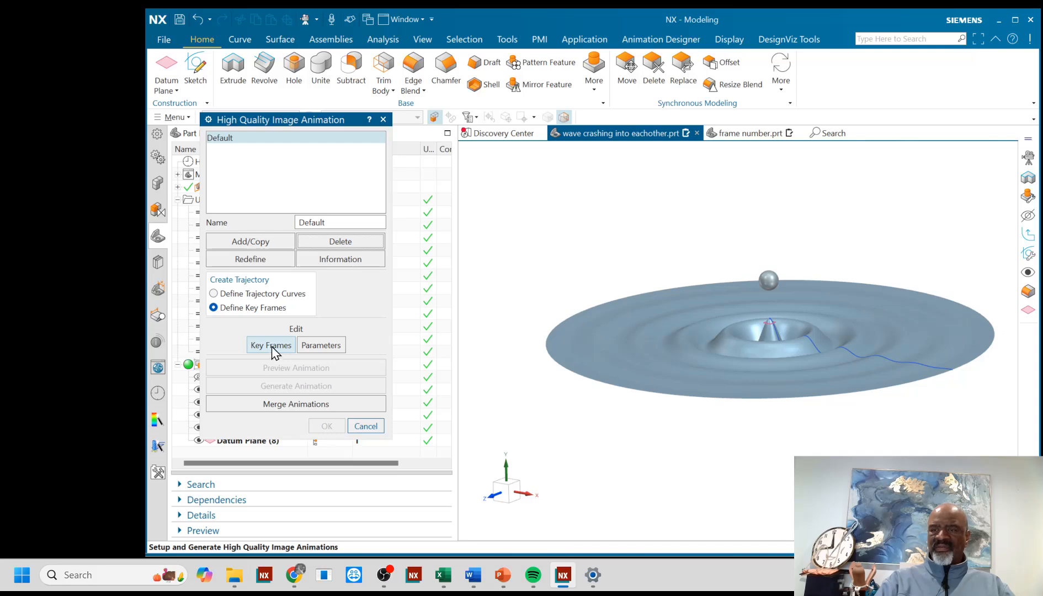
Step: Accept the Default animation's parameters with Update Expressions enabled and redefine the animation
click(312, 347)
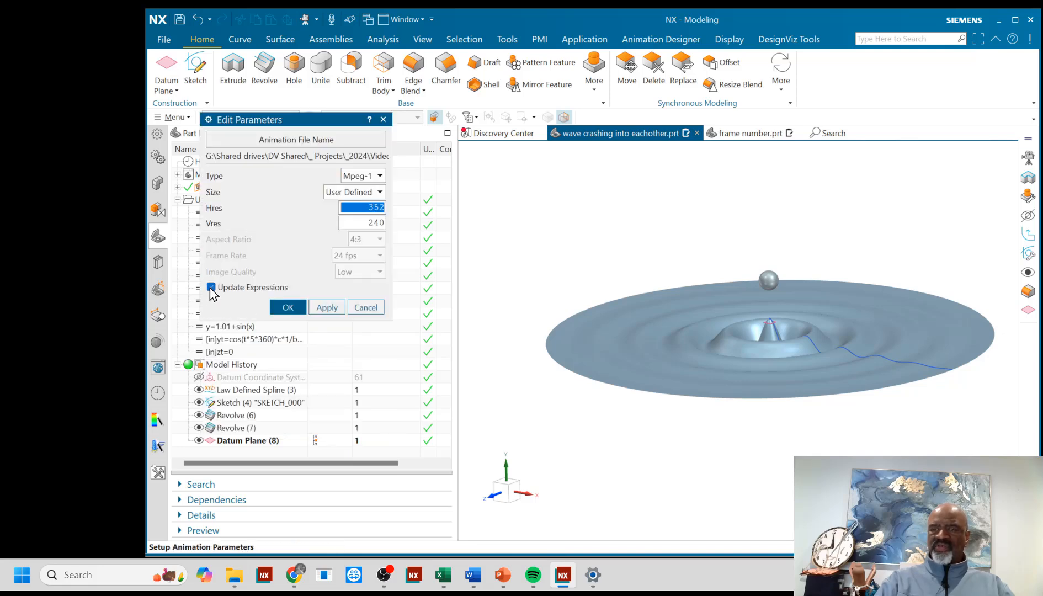
click(281, 309)
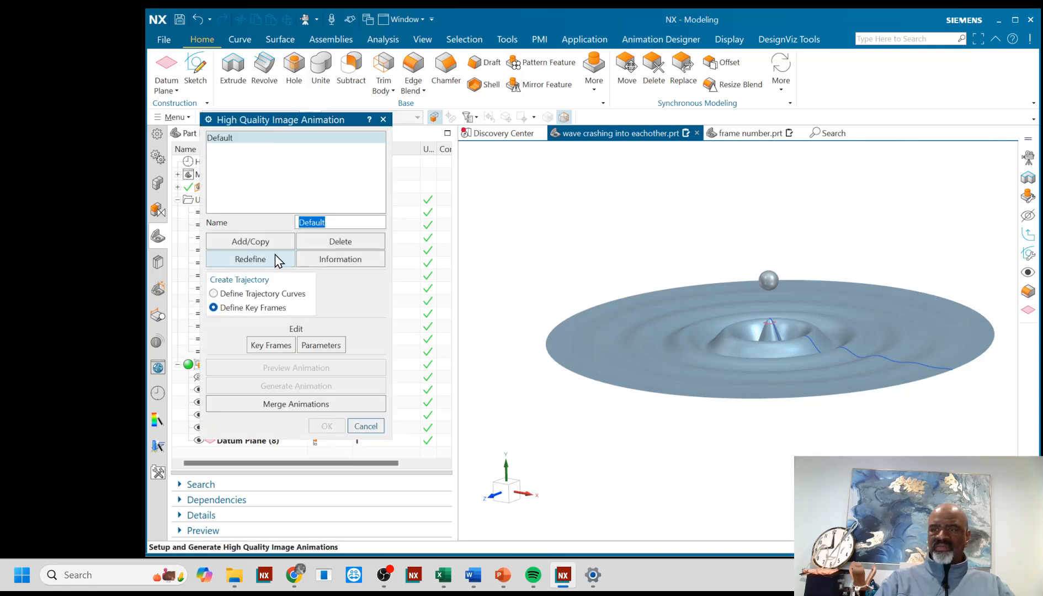
click(242, 264)
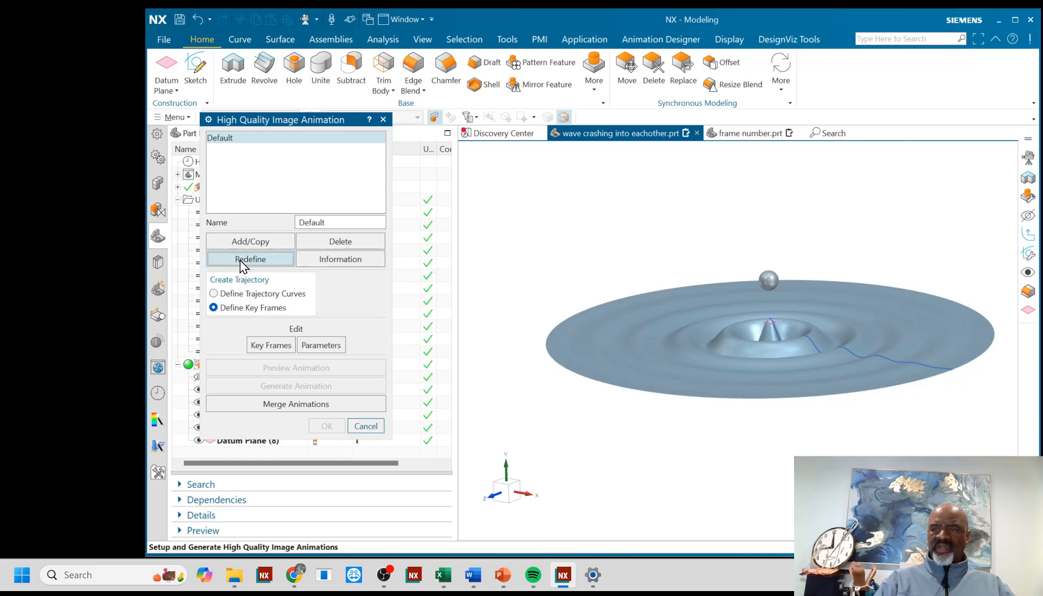
Step: Add a second key frame to the Default animation, using a first name as its name and 1080 steps, and accept the key frames
click(271, 347)
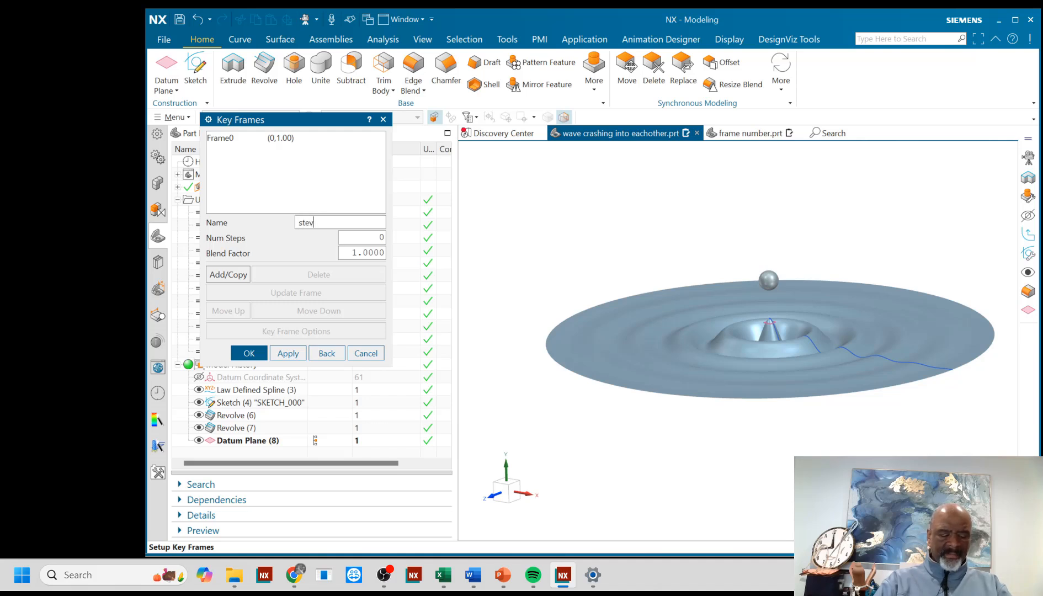
click(380, 236)
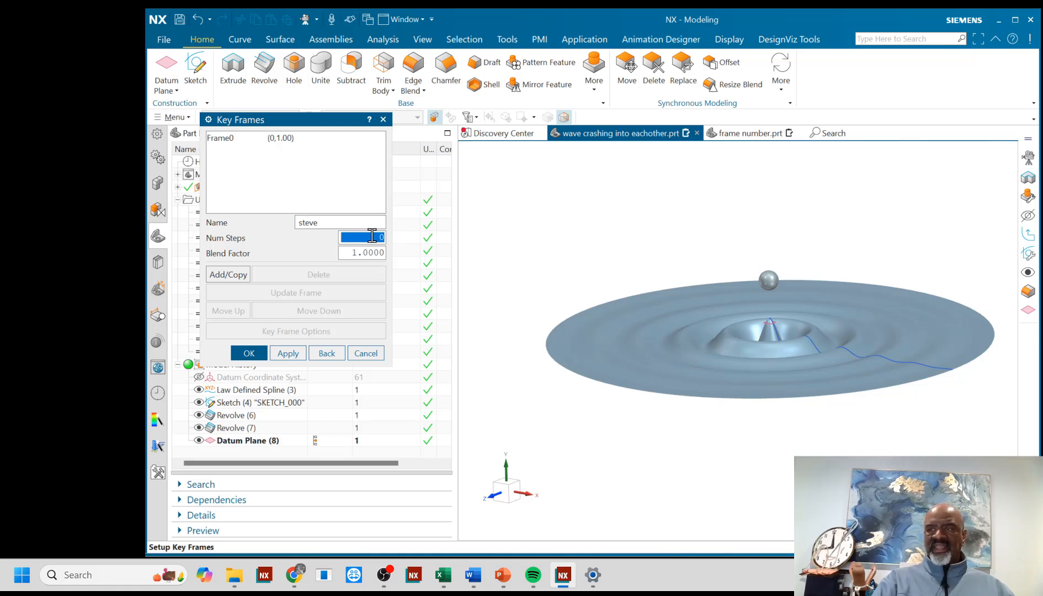
text(1)
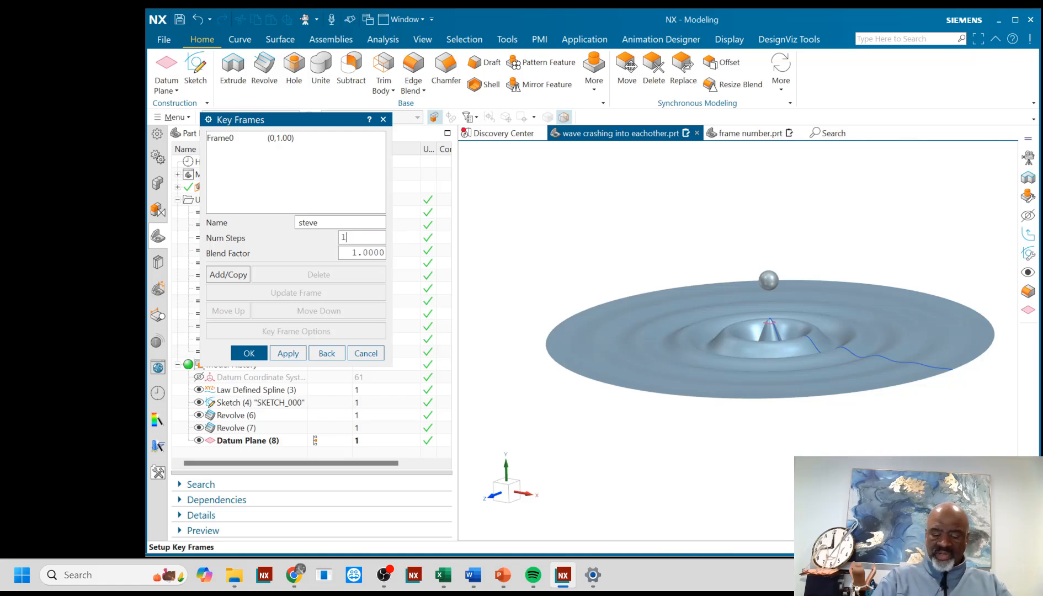
text(080)
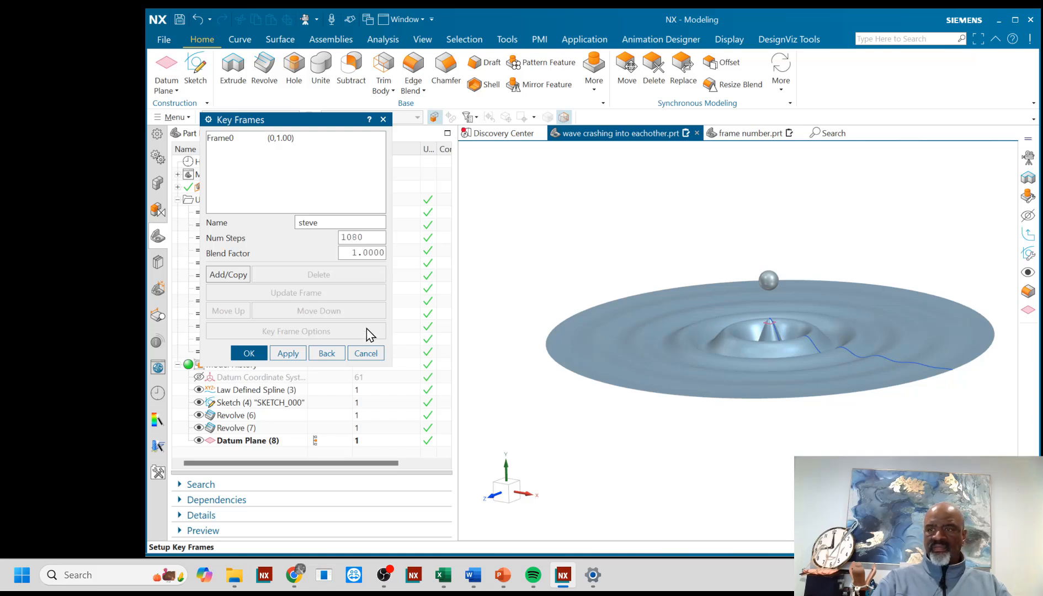
click(226, 279)
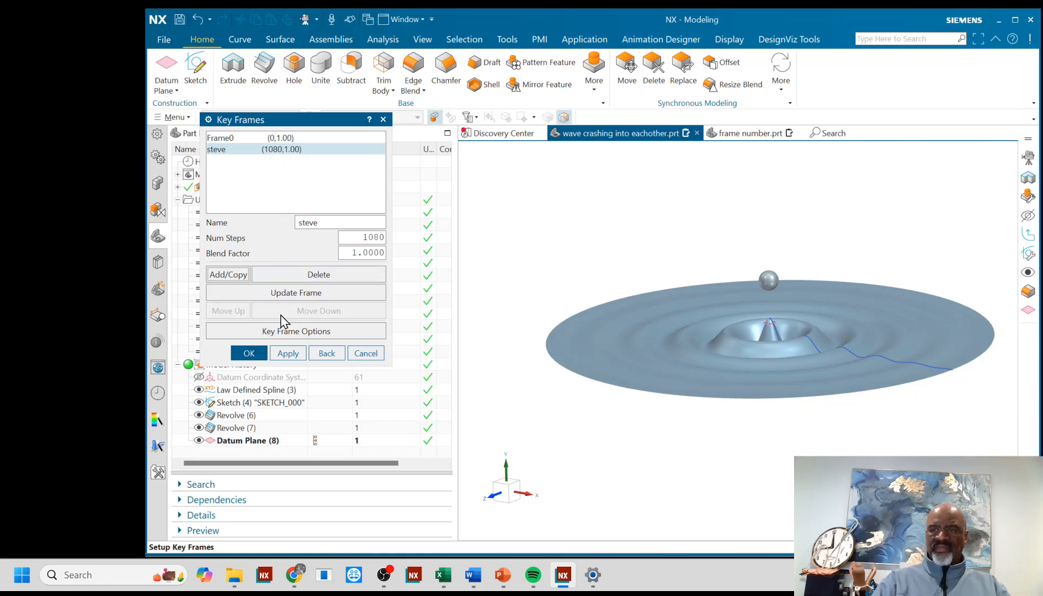
click(249, 354)
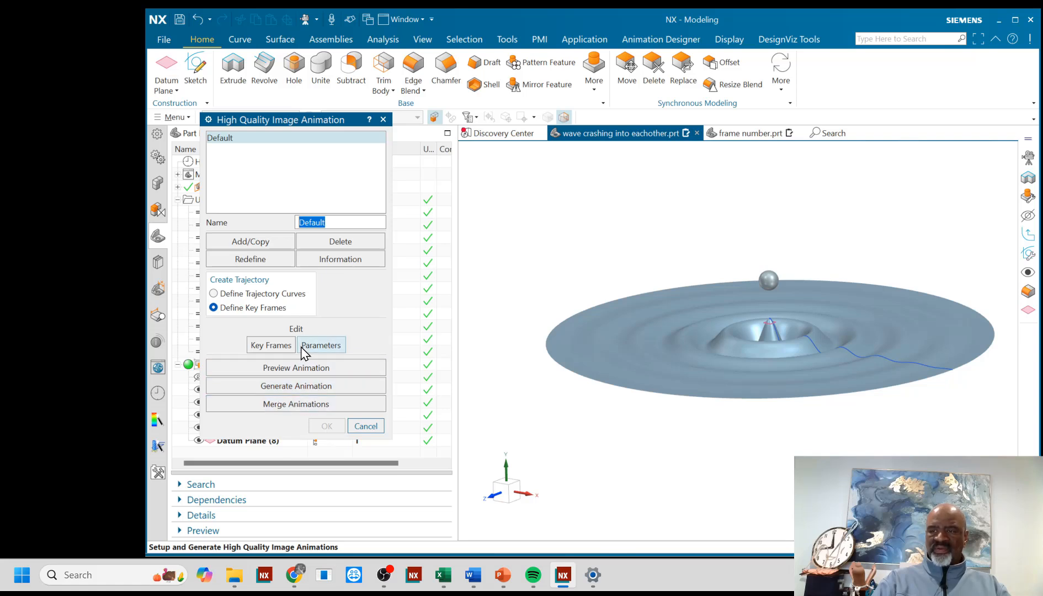
Step: Set the Default animation's output file to wave2.mpg in the Wave folder and accept the Mpeg-1 parameters
click(320, 345)
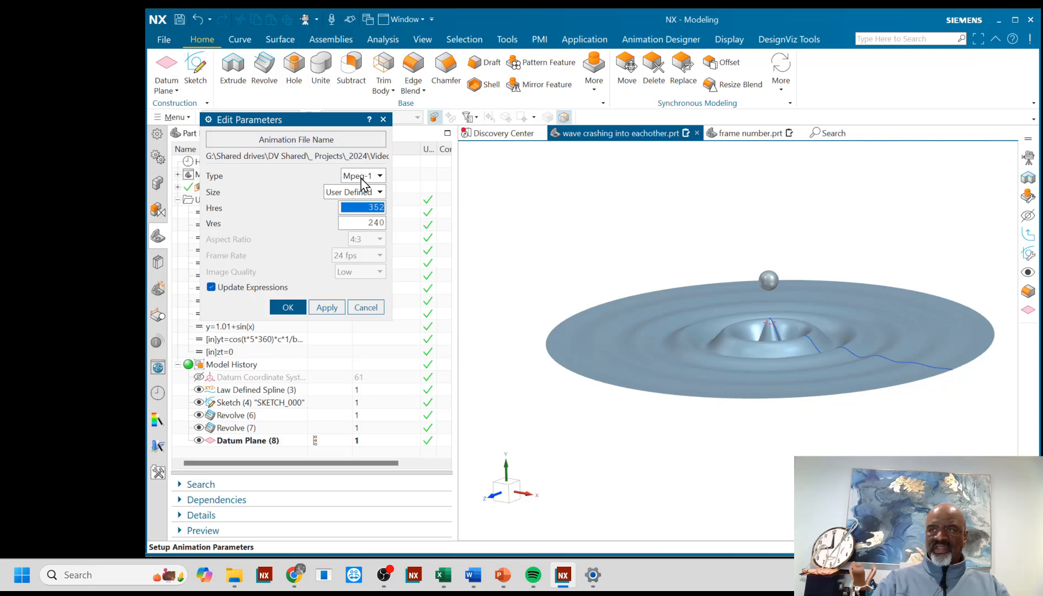
click(299, 141)
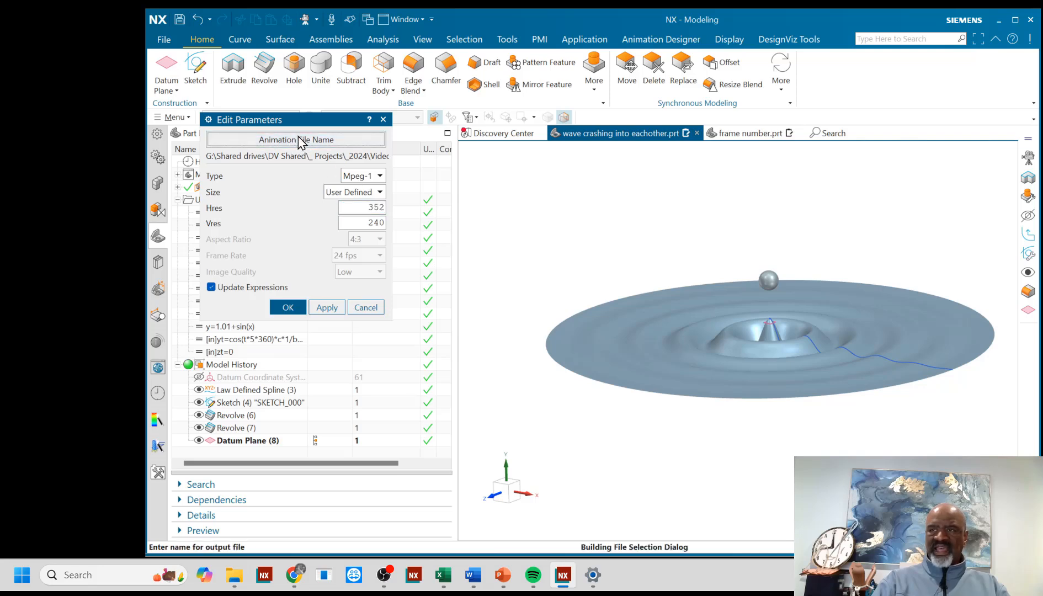
click(534, 513)
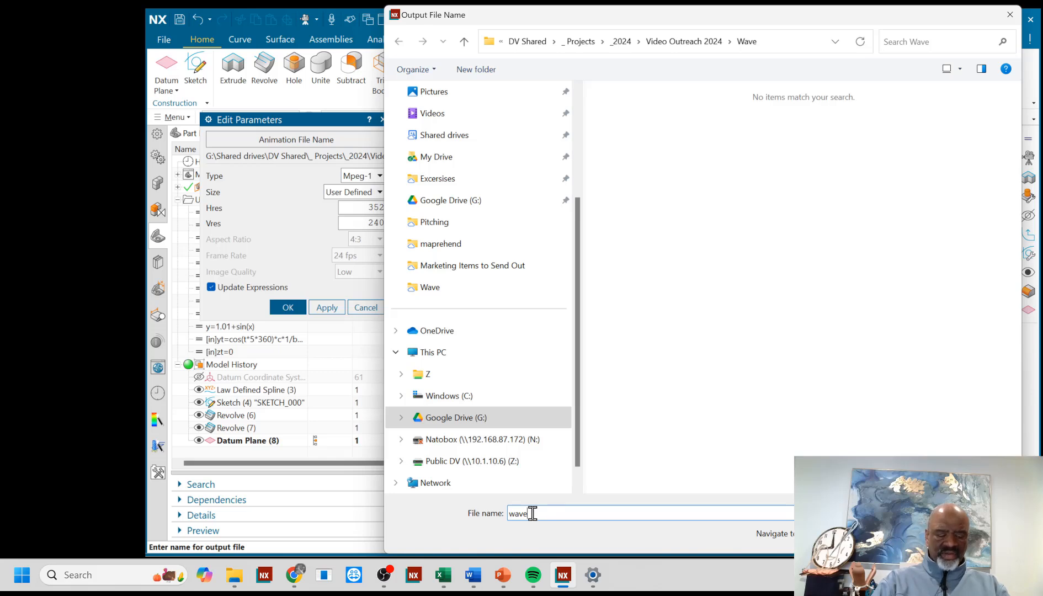
text(2)
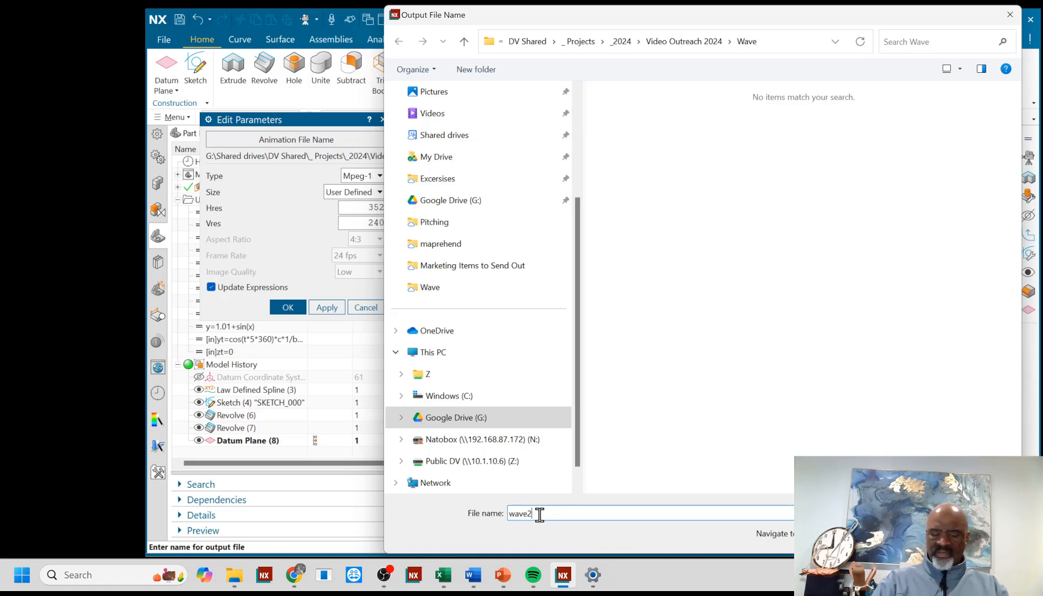
text(.mpg)
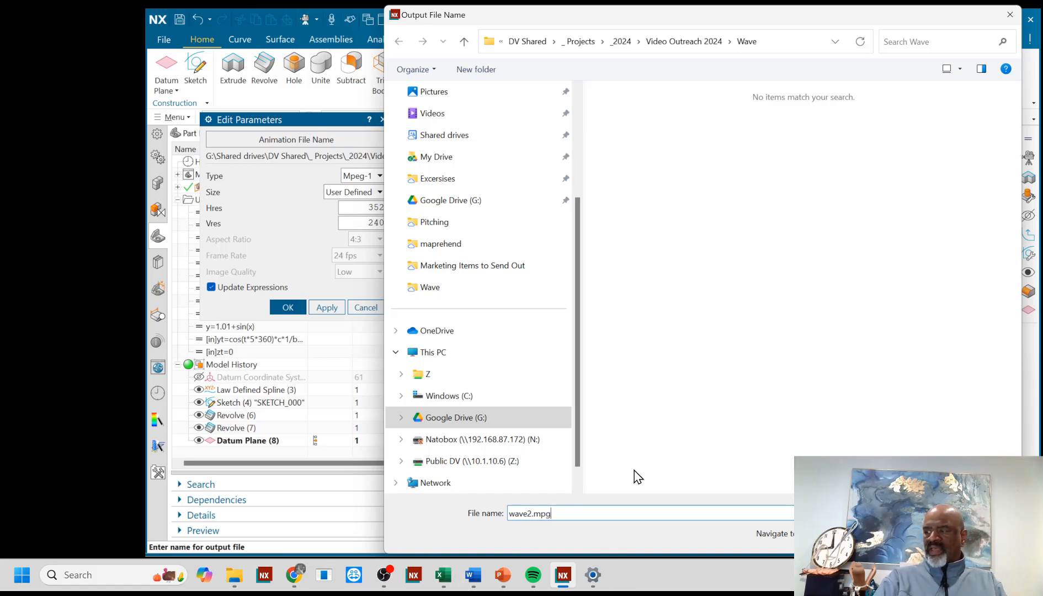
key(Return)
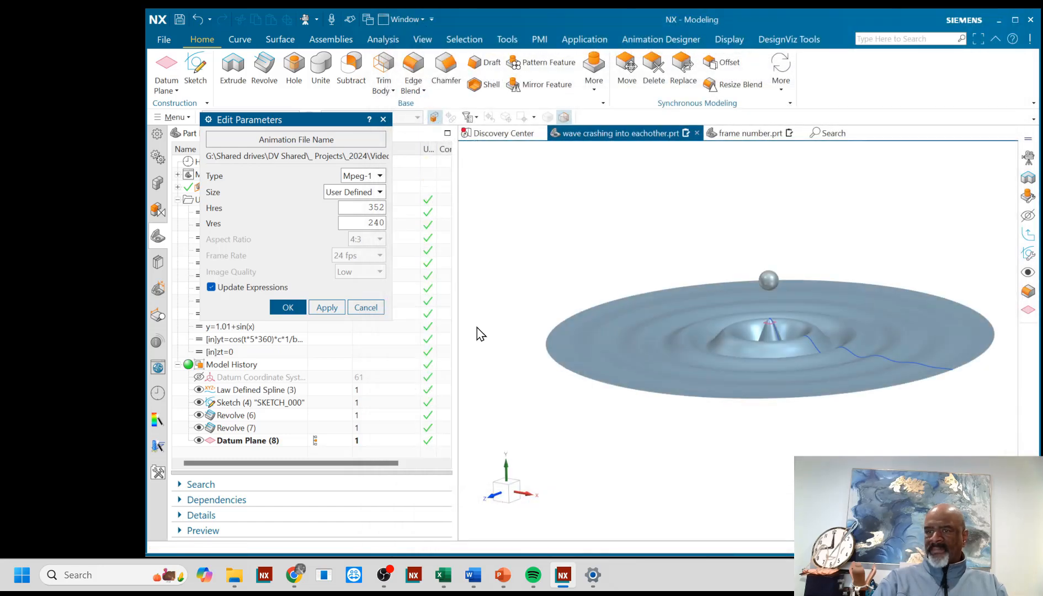
click(288, 309)
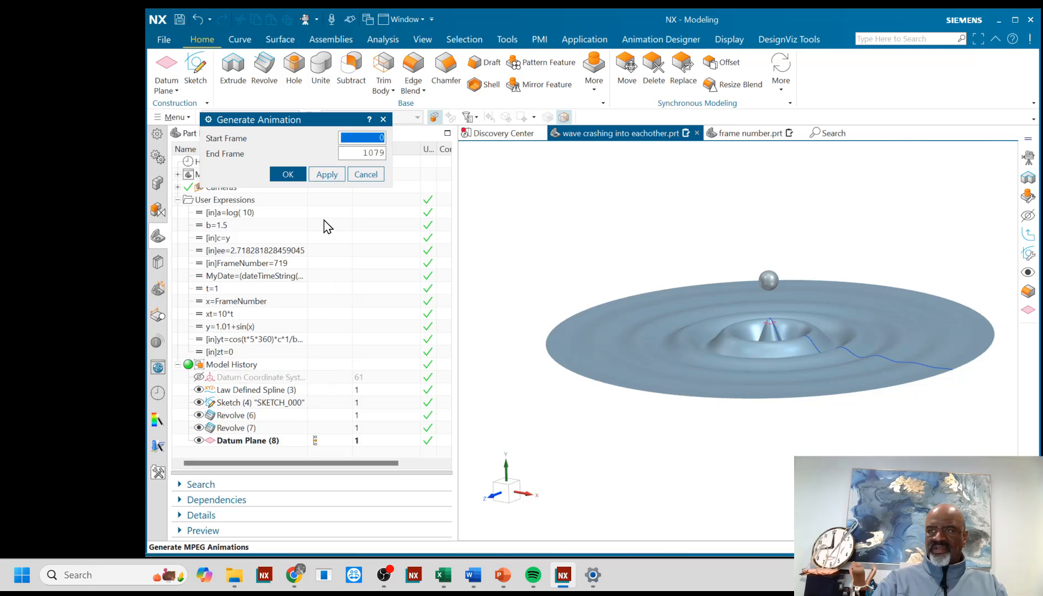
Step: Generate the Default animation from frame 0 to 1079 and close the animation setup
click(289, 175)
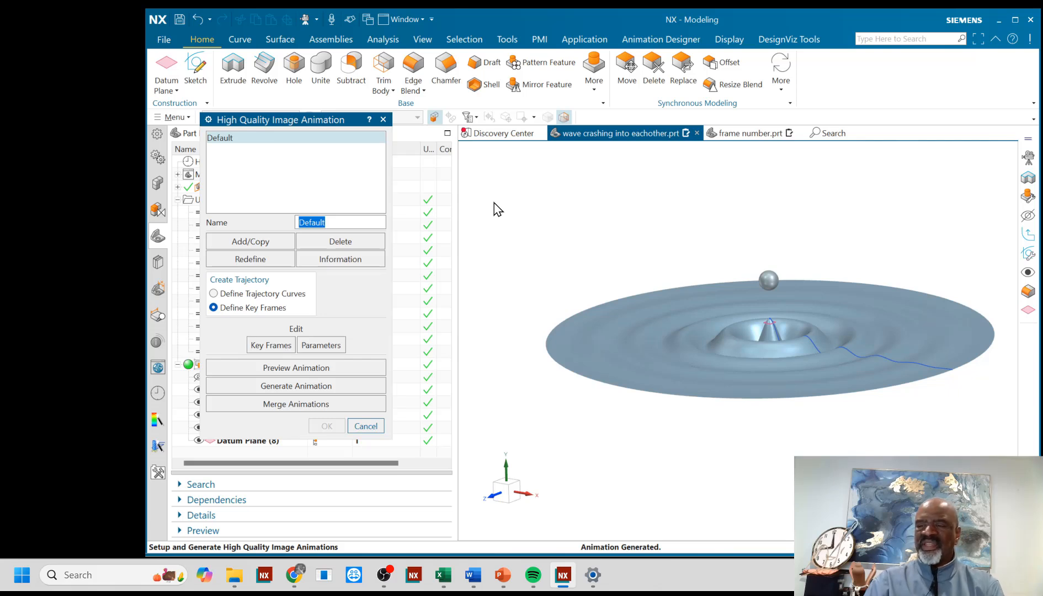
click(367, 426)
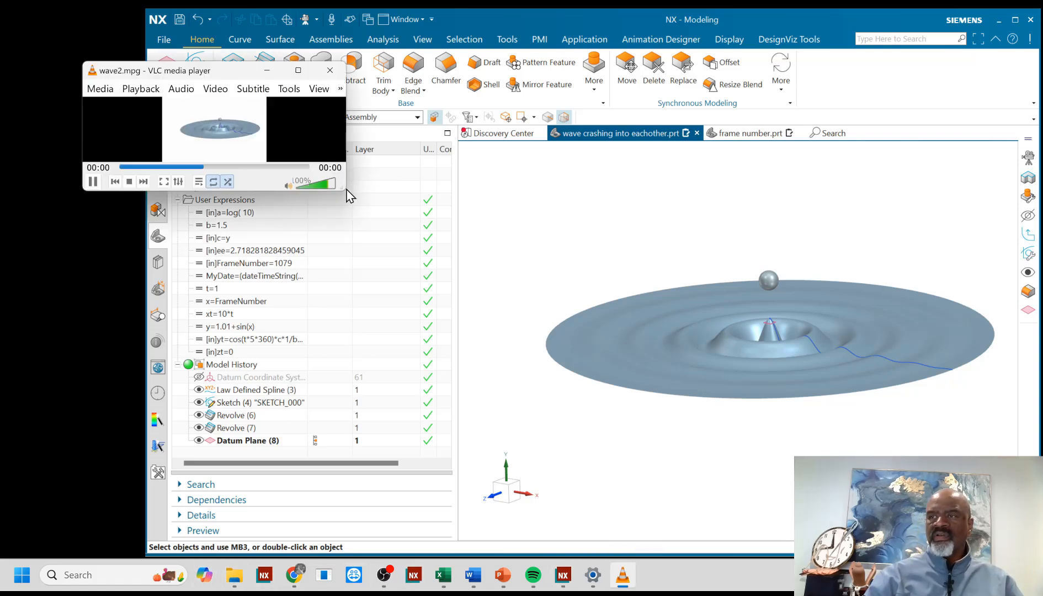
Step: Watch wave2.mpg in an enlarged VLC media player window and close the player
drag(344, 188, 525, 373)
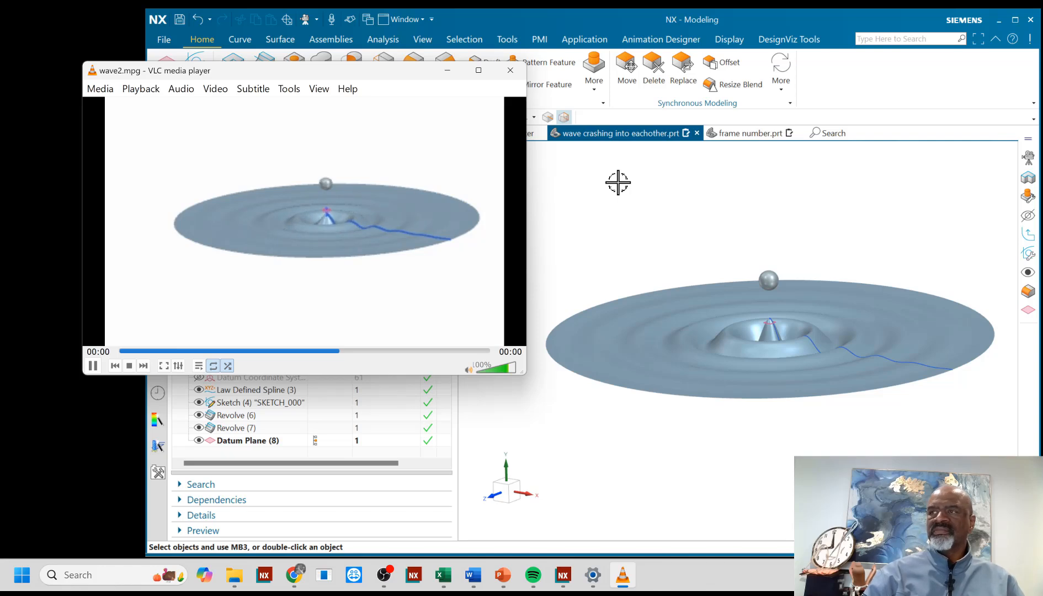
click(510, 70)
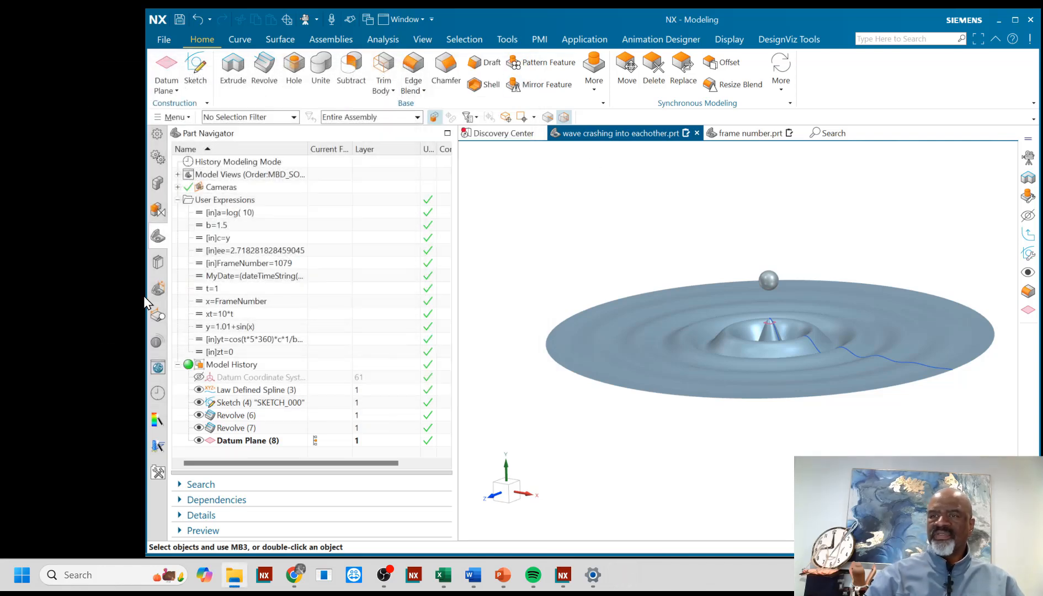